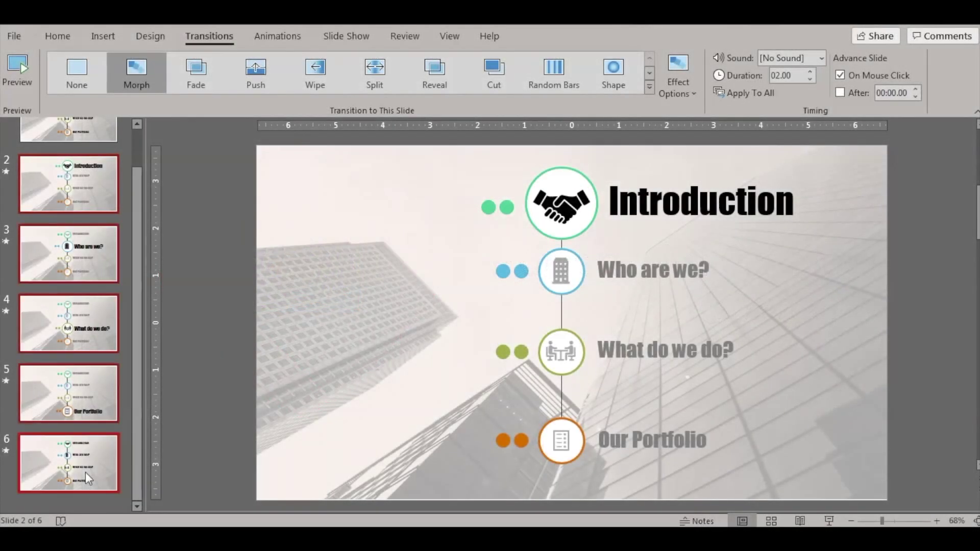
Delete the extra slides and duplicate the agenda slide into a second copy.
{"action": "left_click_drag", "start_coordinate": [85, 471], "coordinate": [84, 470]}
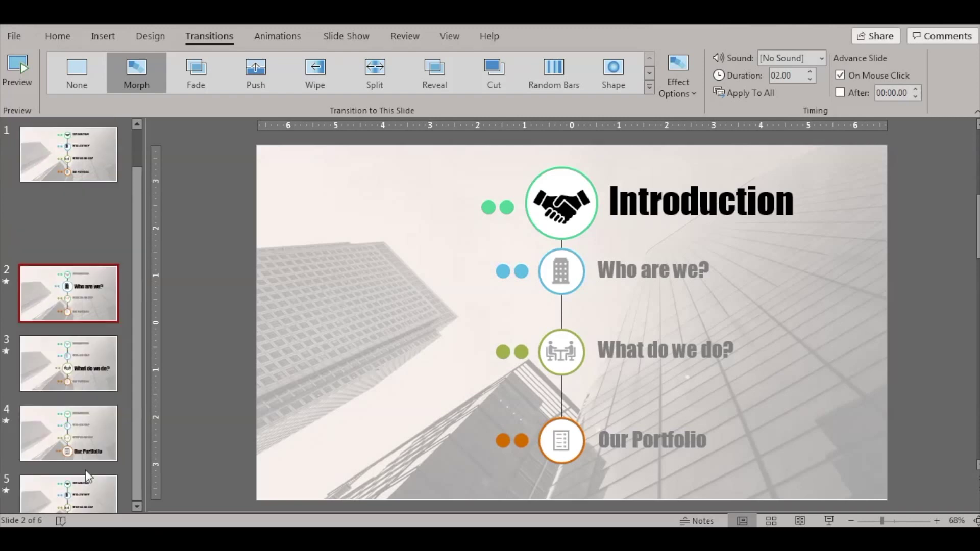
{"action": "key", "text": "Delete"}
{"action": "key", "text": "Delete"}
{"action": "key", "text": "Delete"}
{"action": "key", "text": "Delete"}
{"action": "key", "text": "Delete"}
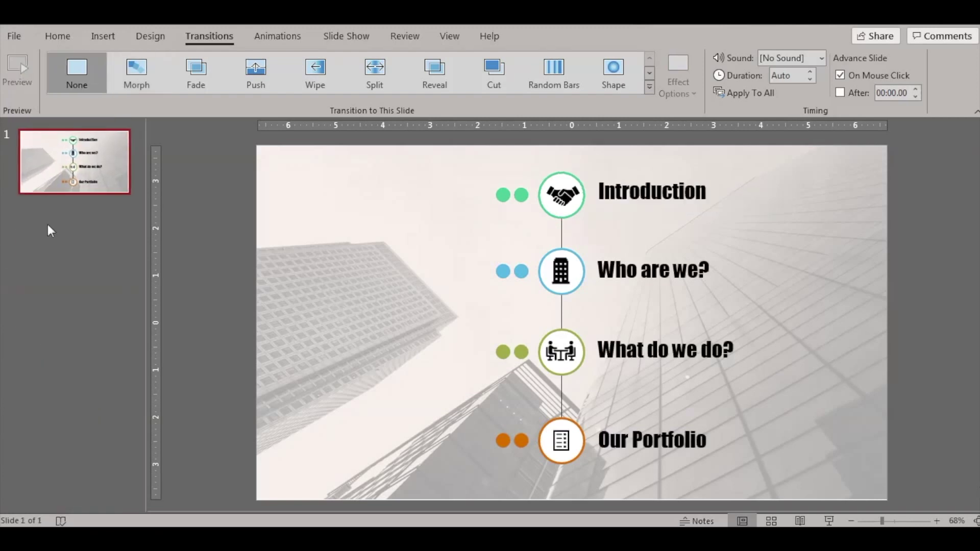
{"action": "right_click", "coordinate": [92, 161]}
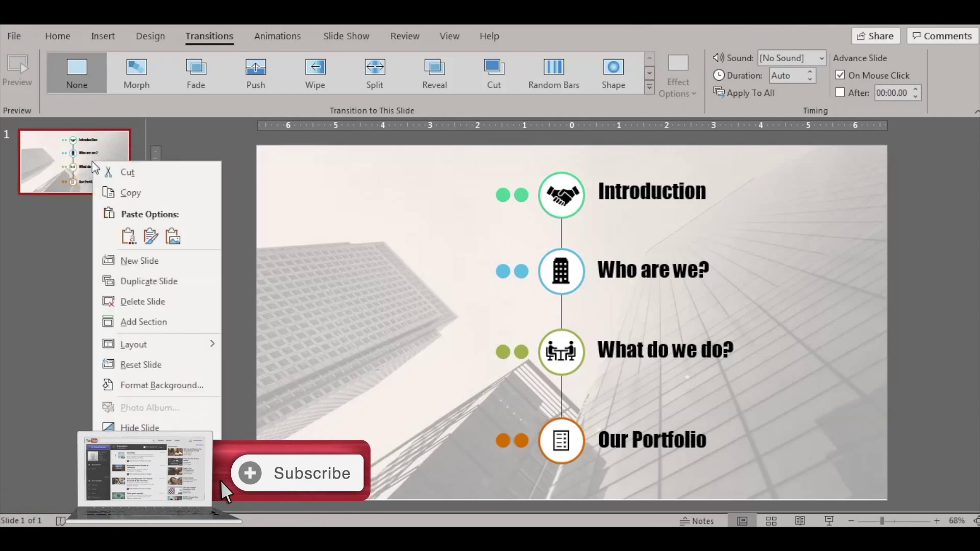
{"action": "left_click", "coordinate": [150, 287]}
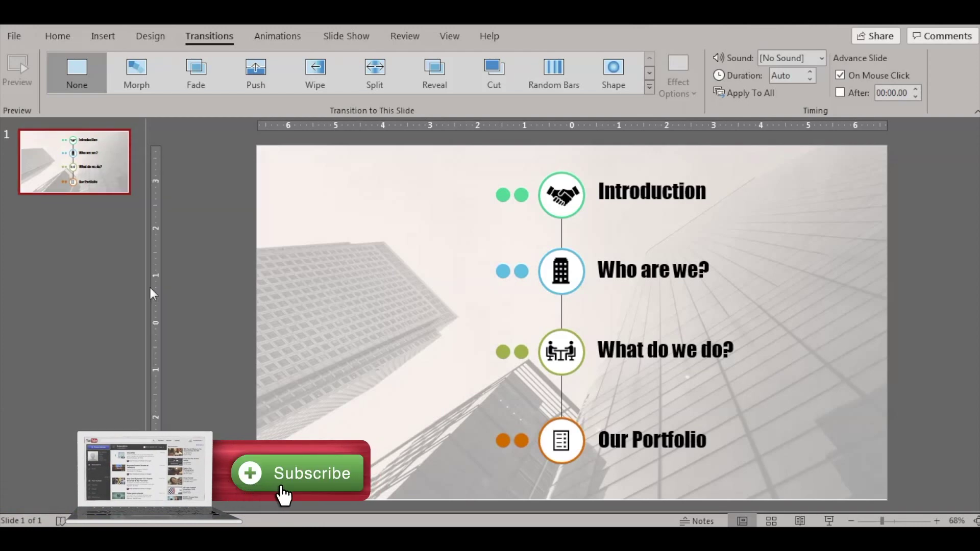
{"action": "left_click", "coordinate": [53, 33]}
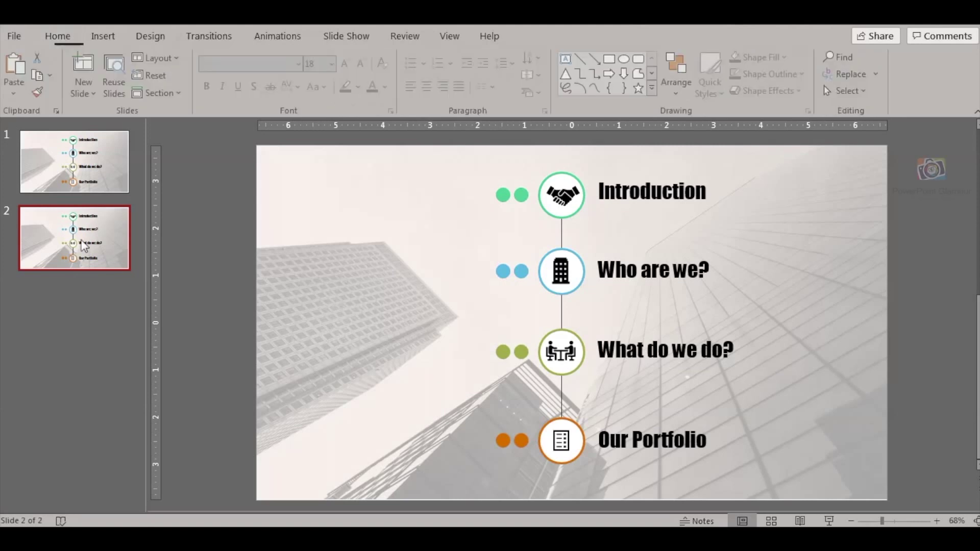
Duplicate slides 2 through 5 to make six agenda slides, then go to slide 2.
{"action": "right_click", "coordinate": [86, 231]}
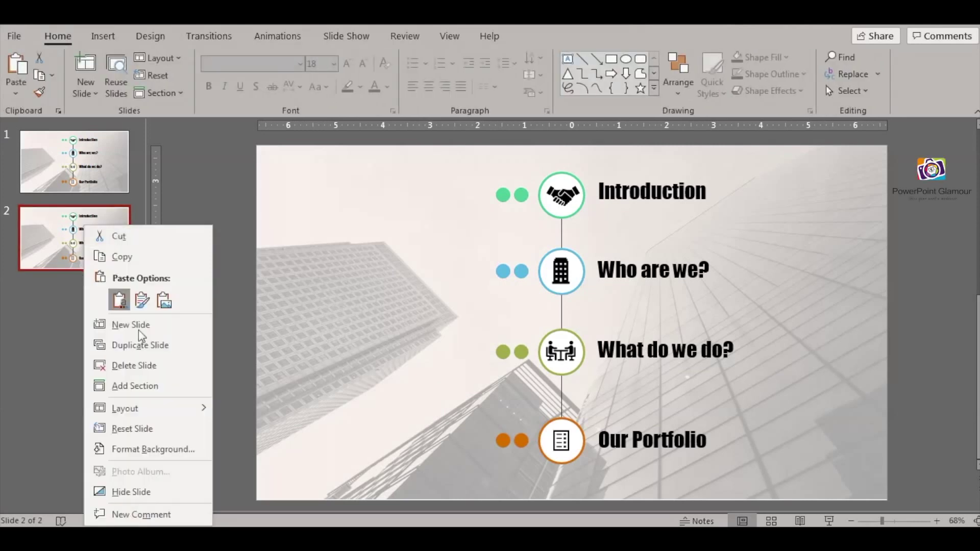
{"action": "left_click", "coordinate": [119, 336]}
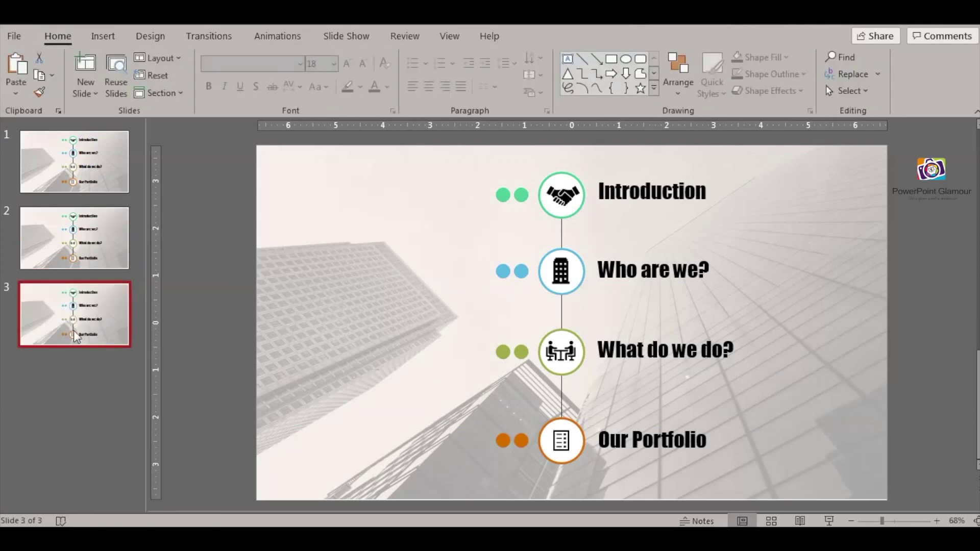
{"action": "right_click", "coordinate": [77, 336]}
{"action": "left_click", "coordinate": [119, 136]}
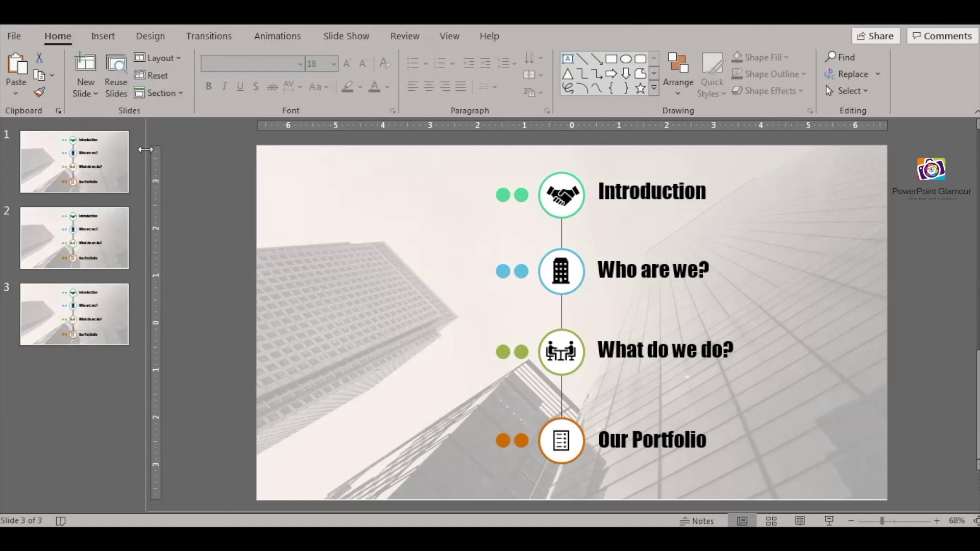
{"action": "key", "text": "ctrl+z"}
{"action": "right_click", "coordinate": [87, 390]}
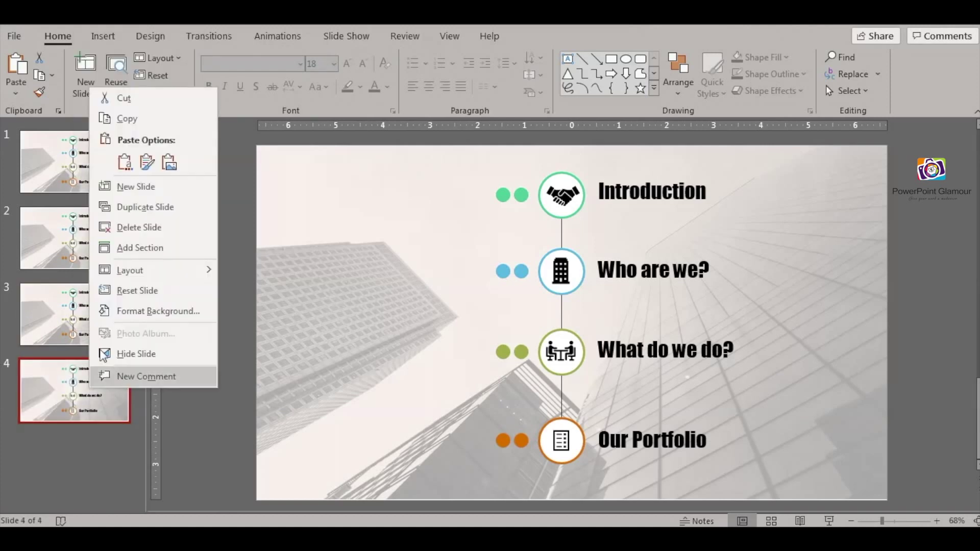
{"action": "left_click", "coordinate": [145, 207]}
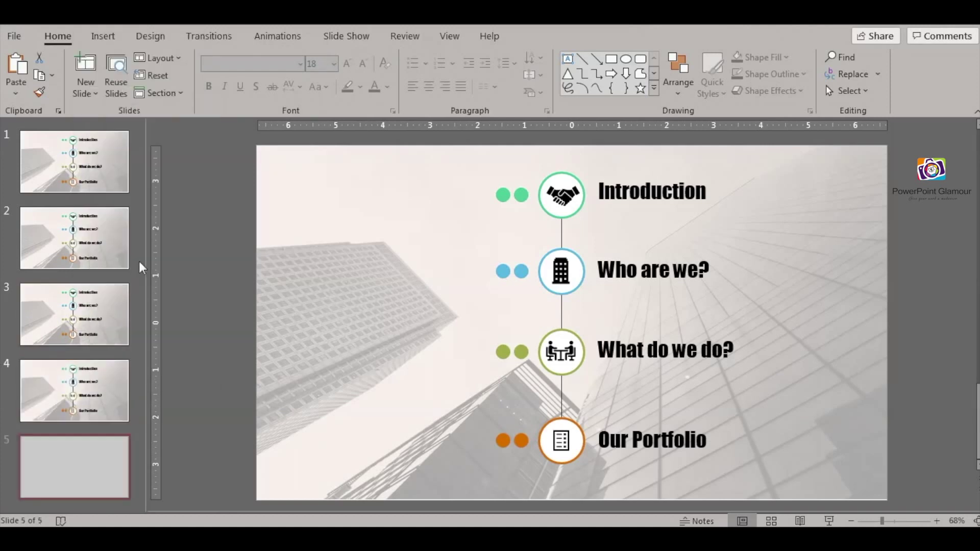
{"action": "right_click", "coordinate": [69, 475]}
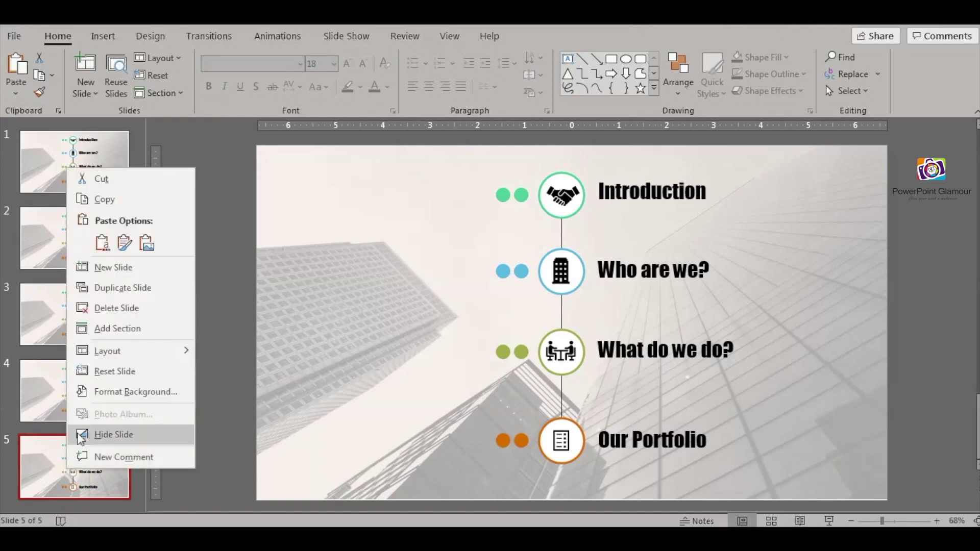
{"action": "left_click", "coordinate": [128, 289]}
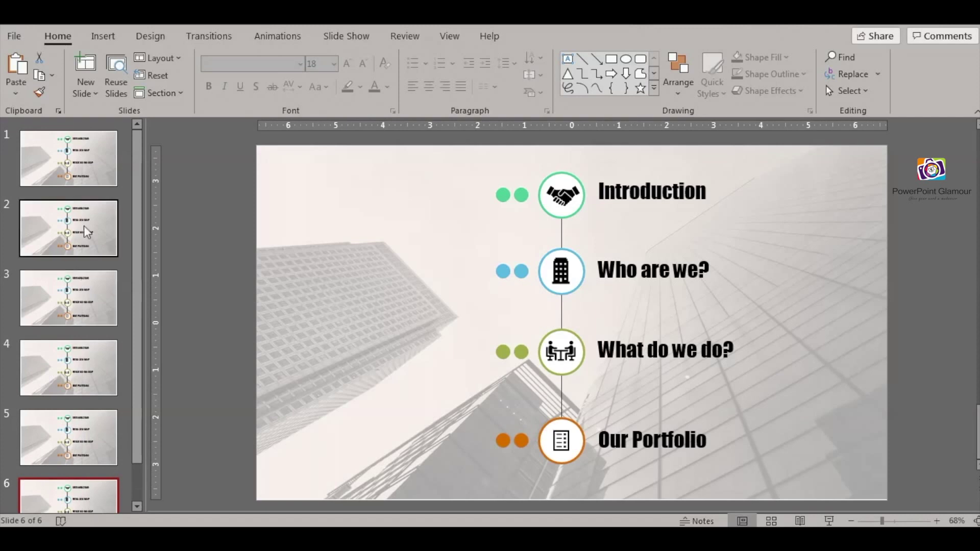
{"action": "left_click", "coordinate": [87, 231]}
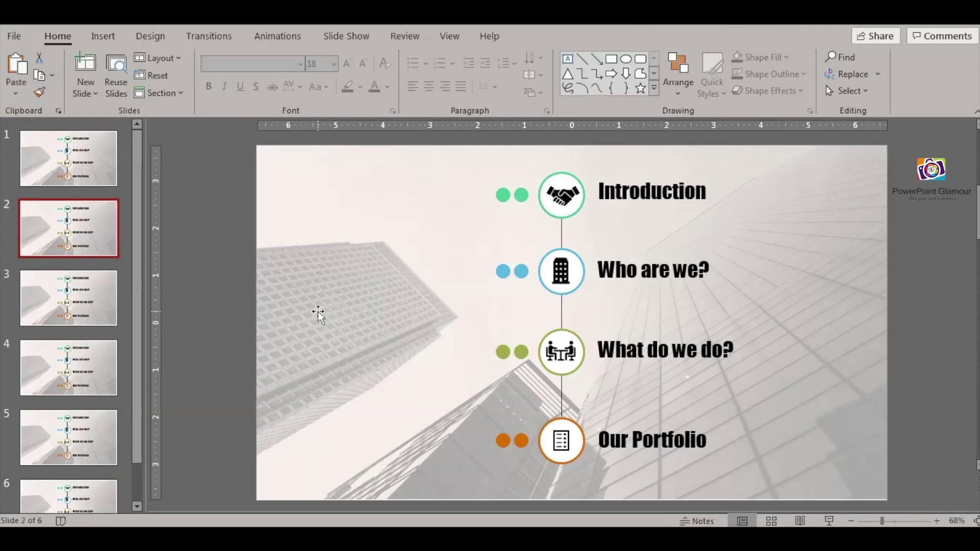
Resize the Introduction circle to 1.51 x 1.51 inches and recentre it on the connector line.
{"action": "left_click", "coordinate": [568, 178]}
{"action": "left_click", "coordinate": [567, 185]}
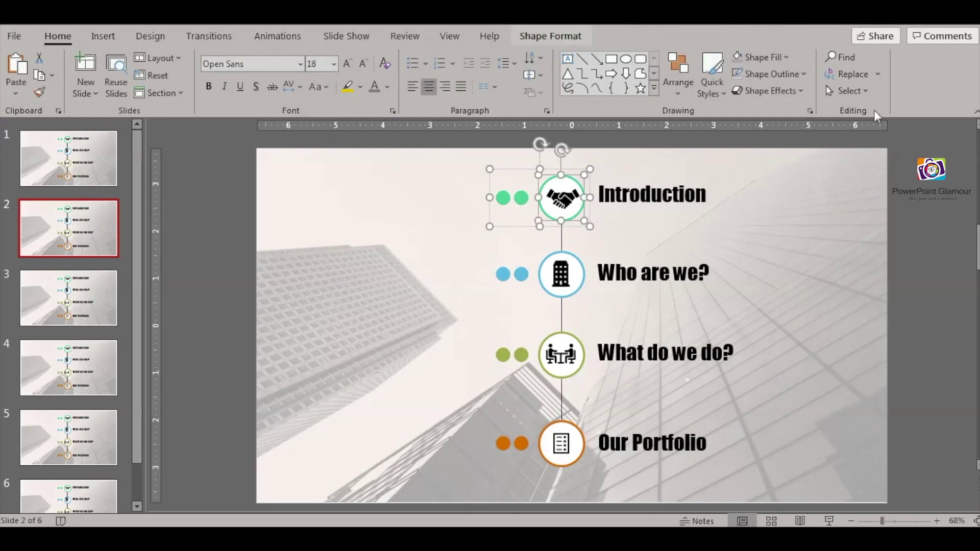
{"action": "left_click", "coordinate": [550, 36]}
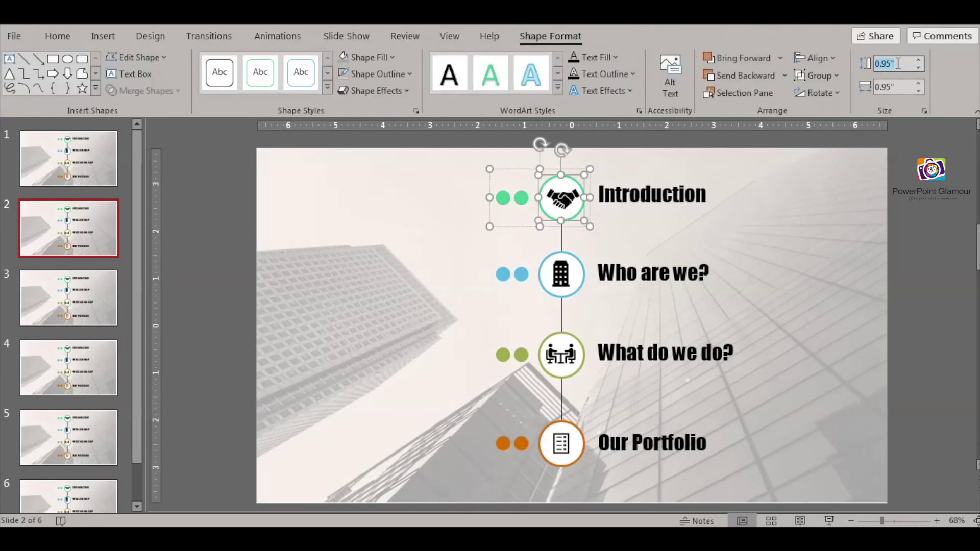
{"action": "type", "text": "1.51"}
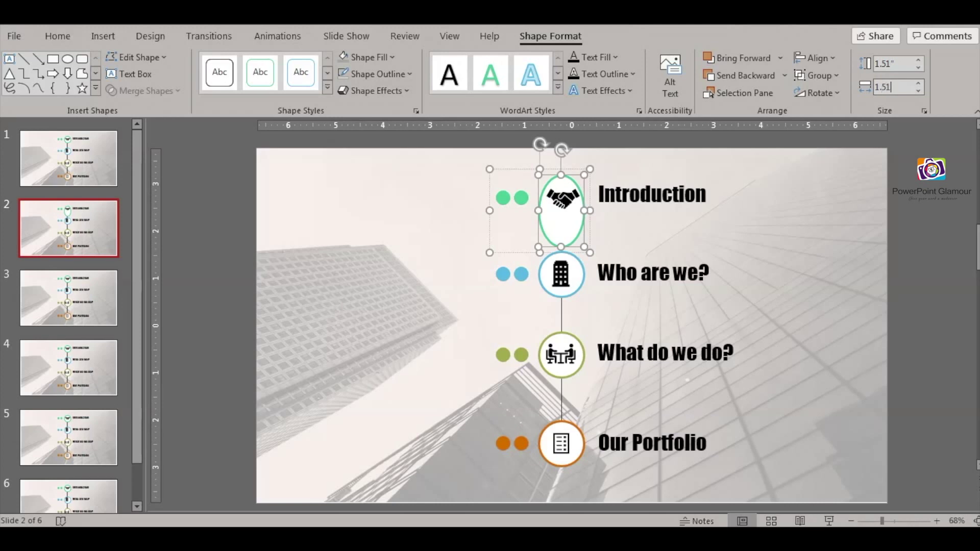
{"action": "key", "text": "Return"}
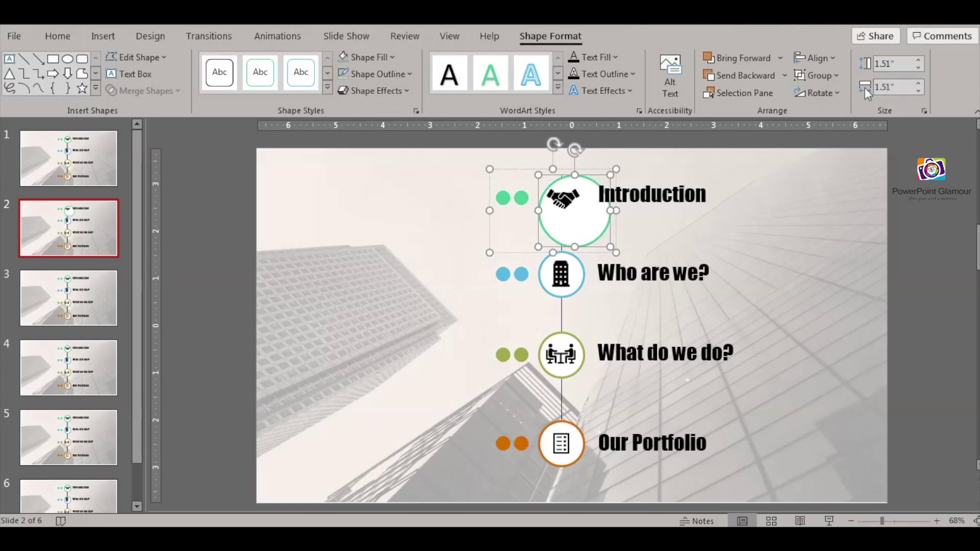
{"action": "left_click_drag", "start_coordinate": [590, 181], "coordinate": [576, 175]}
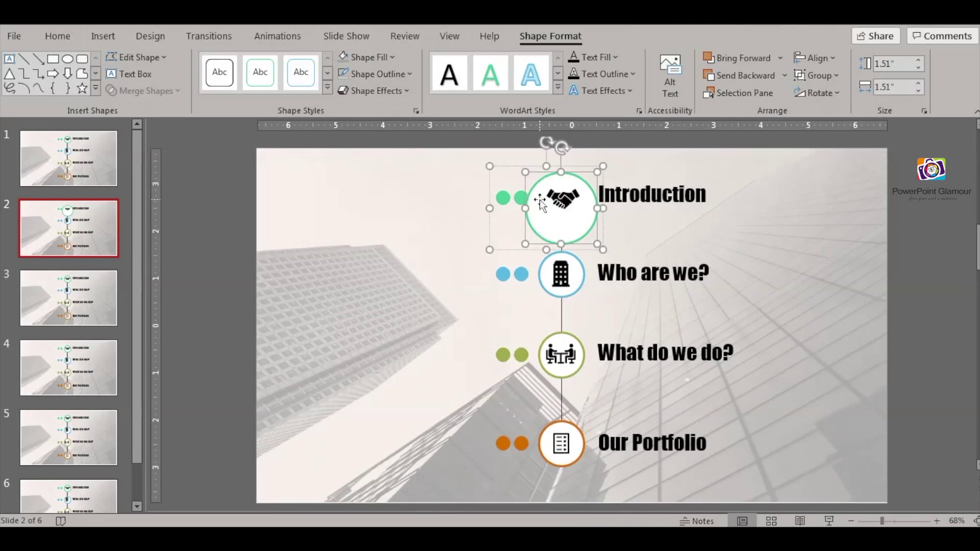
Nudge the Introduction circle's two green dots to the left.
{"action": "left_click", "coordinate": [514, 199]}
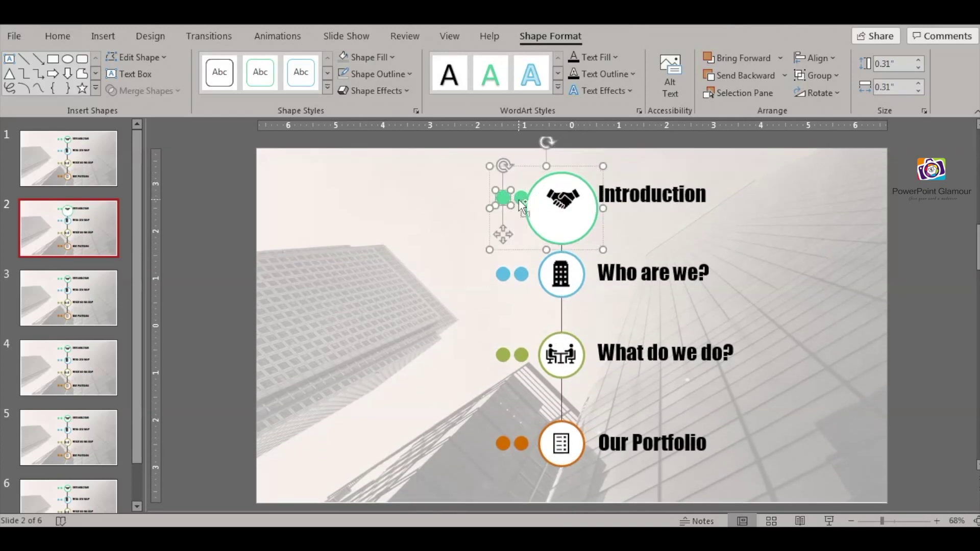
{"action": "left_click", "coordinate": [521, 201], "text": "shift"}
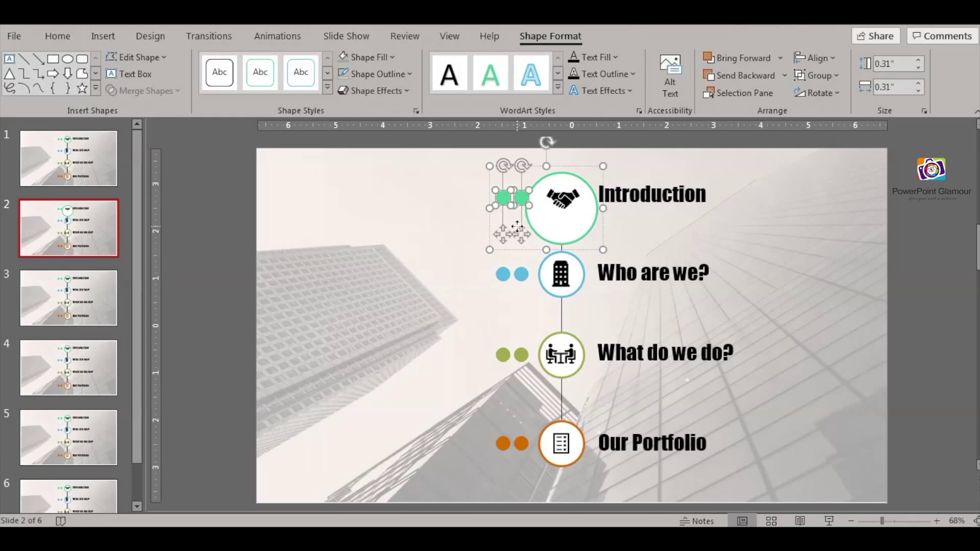
{"action": "key", "text": "Left"}
{"action": "key", "text": "Left"}
{"action": "key", "text": "Left"}
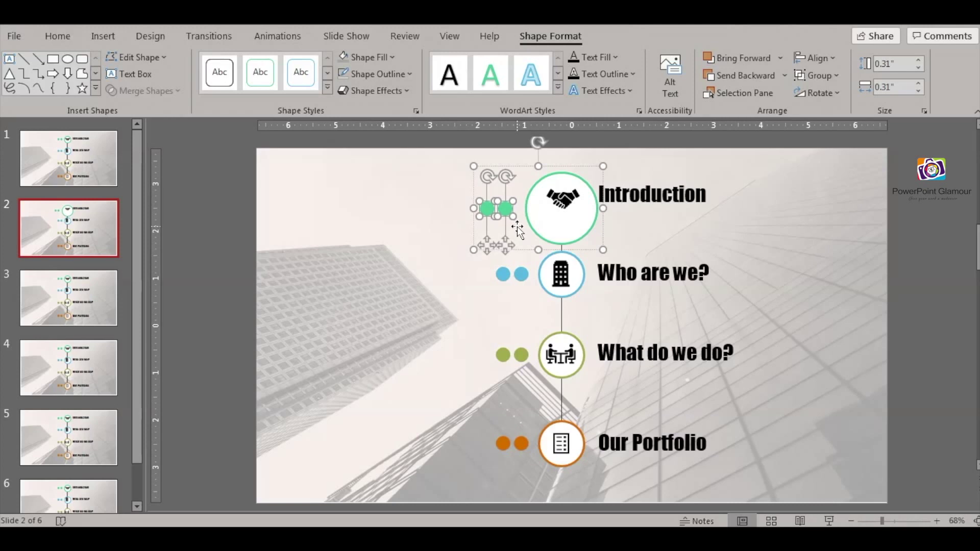
{"action": "key", "text": "Right"}
{"action": "key", "text": "Right"}
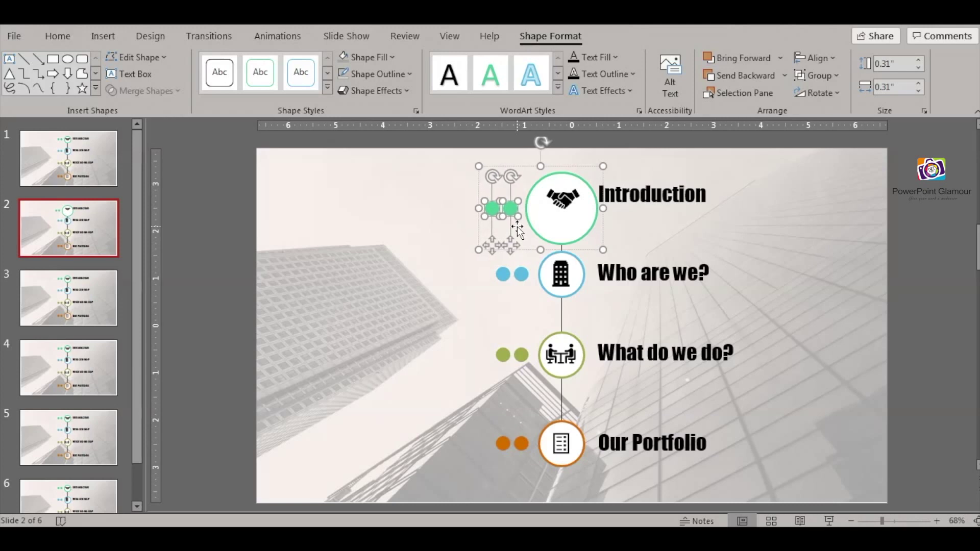
Enlarge the handshake icon and set the Introduction heading to size 55, shifted slightly right.
{"action": "left_click", "coordinate": [573, 201]}
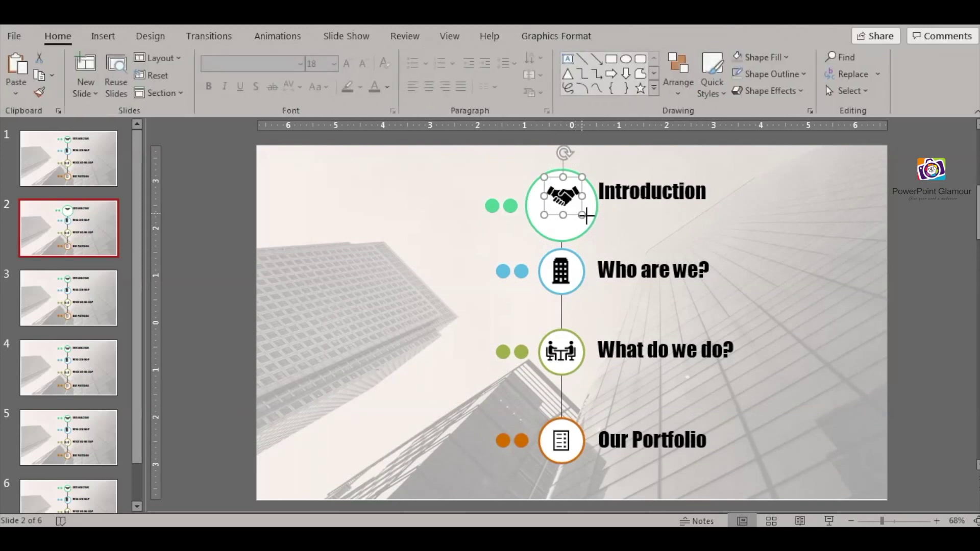
{"action": "mouse_move", "coordinate": [583, 215]}
{"action": "left_mouse_down"}
{"action": "mouse_move", "coordinate": [597, 229]}
{"action": "mouse_move", "coordinate": [568, 218]}
{"action": "mouse_move", "coordinate": [596, 236]}
{"action": "left_mouse_up"}
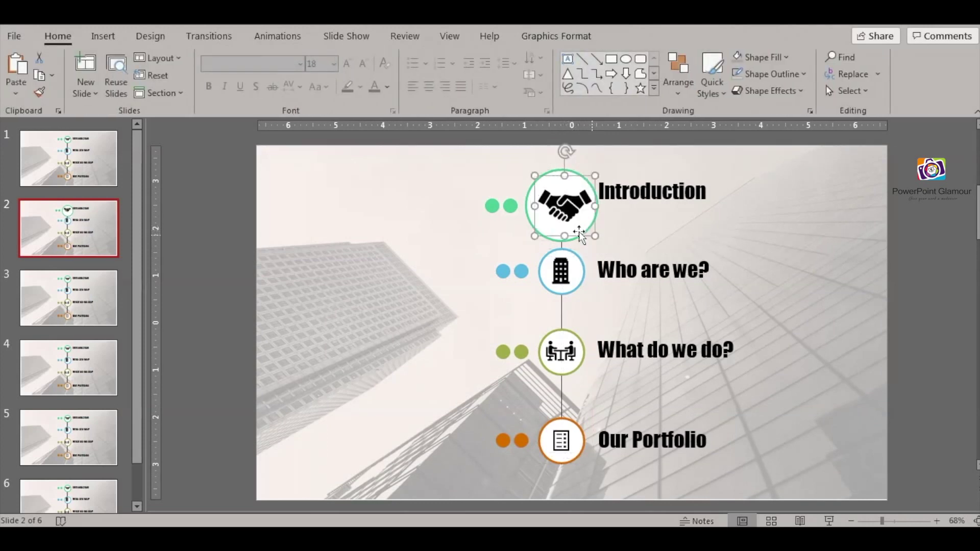
{"action": "left_click", "coordinate": [643, 192]}
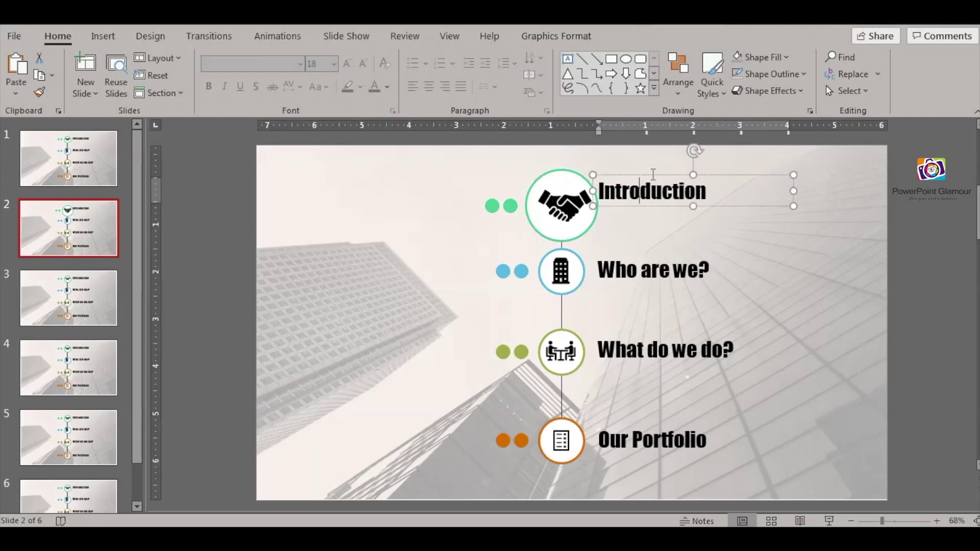
{"action": "left_click_drag", "start_coordinate": [652, 175], "coordinate": [663, 186]}
{"action": "type", "text": "55"}
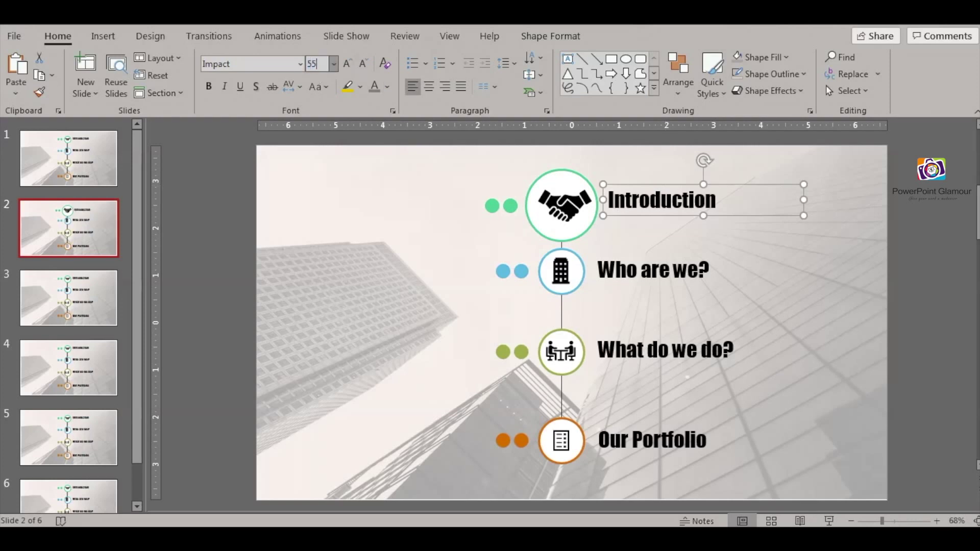
{"action": "key", "text": "Return"}
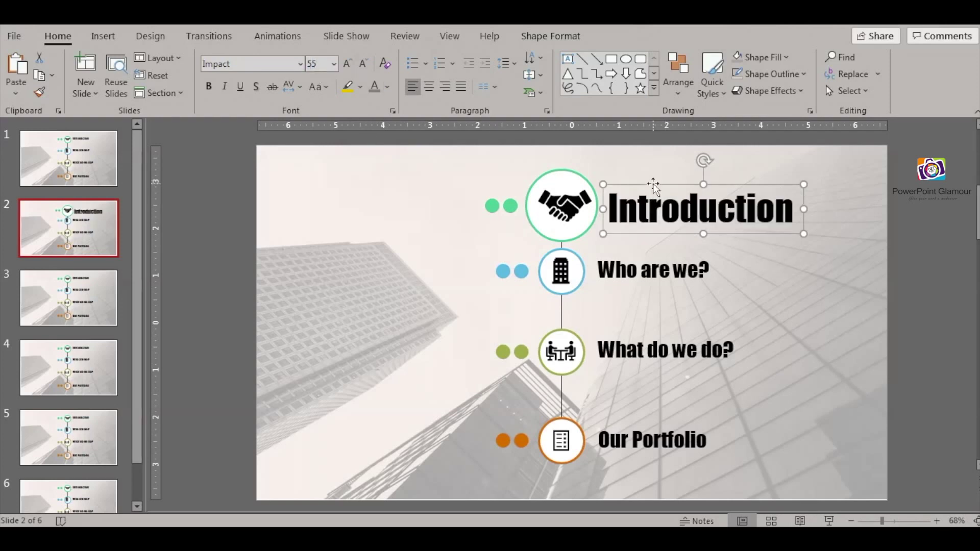
{"action": "left_click", "coordinate": [654, 176]}
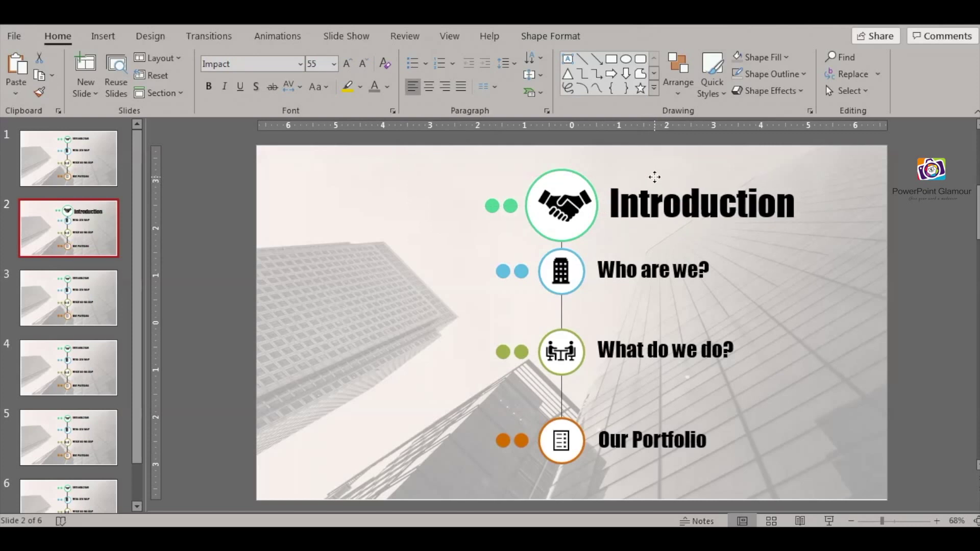
{"action": "left_click", "coordinate": [561, 271]}
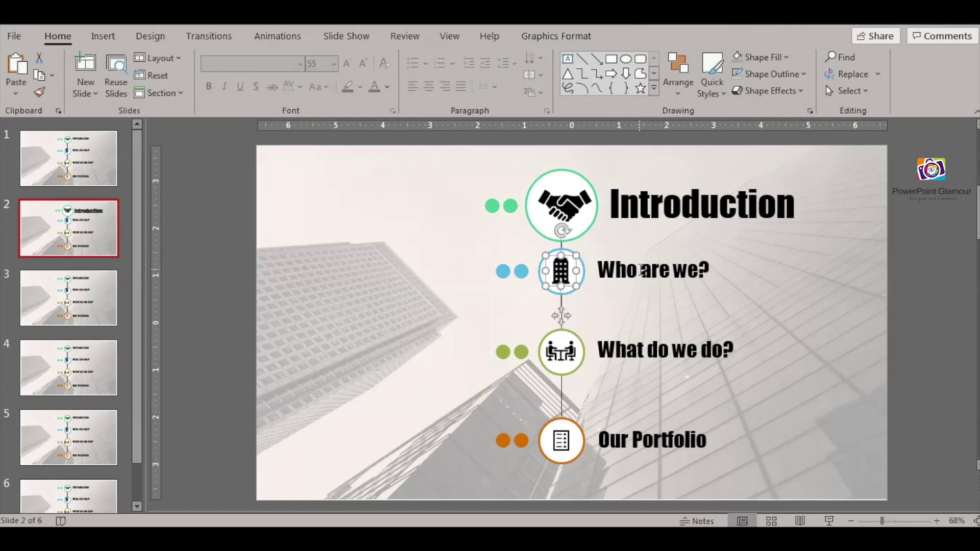
Select the Who are we?, What do we do? and Our Portfolio items; fill their icons light grey.
{"action": "left_click", "coordinate": [639, 271], "text": "shift"}
{"action": "left_click", "coordinate": [565, 352], "text": "shift"}
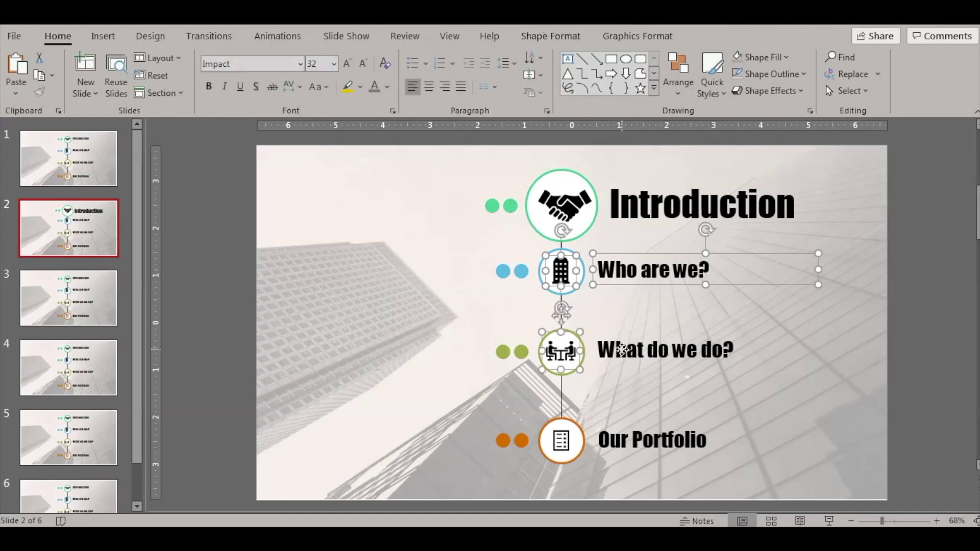
{"action": "left_click", "coordinate": [622, 350], "text": "shift"}
{"action": "left_click", "coordinate": [562, 441], "text": "shift"}
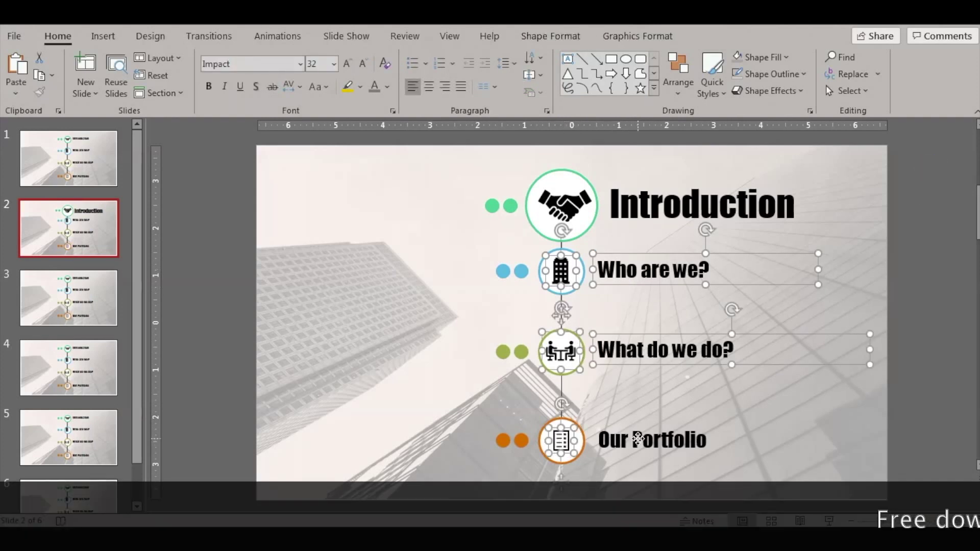
{"action": "left_click", "coordinate": [637, 438], "text": "shift"}
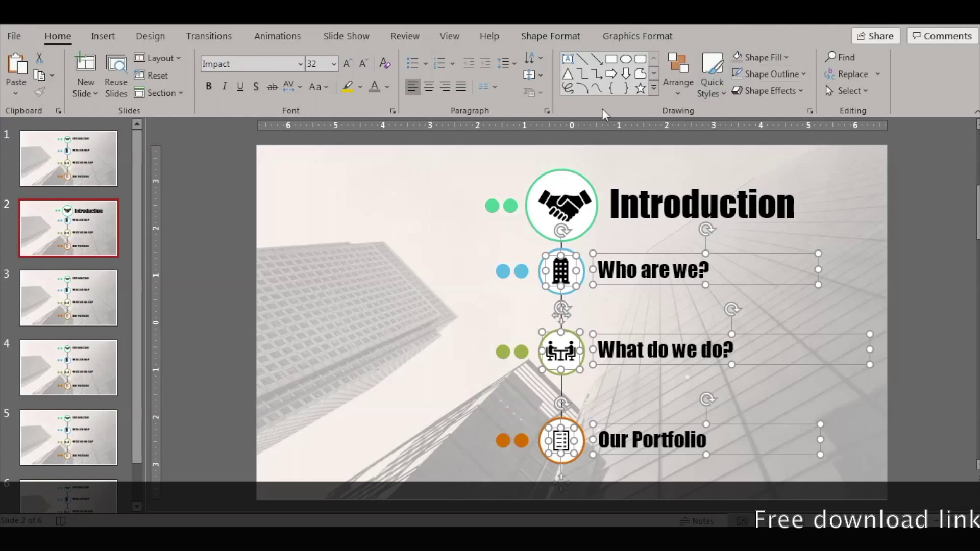
{"action": "left_click", "coordinate": [616, 35]}
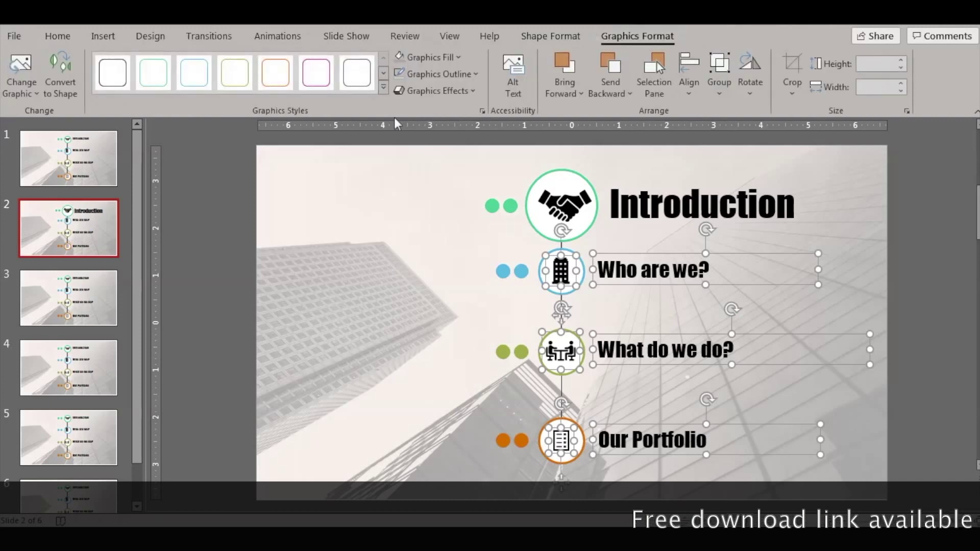
{"action": "left_click", "coordinate": [399, 57]}
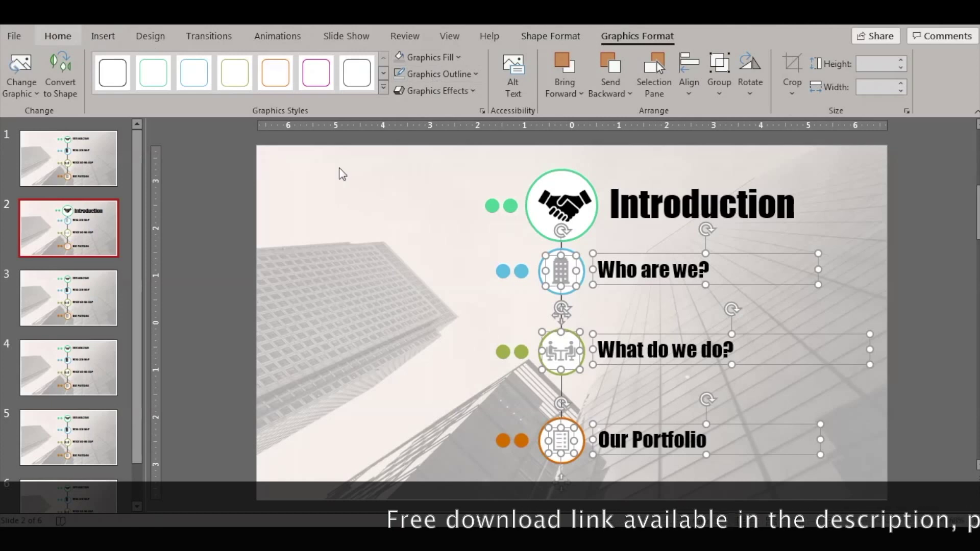
Turn those three headings' font colour light grey and move to slide 3.
{"action": "left_click", "coordinate": [375, 86]}
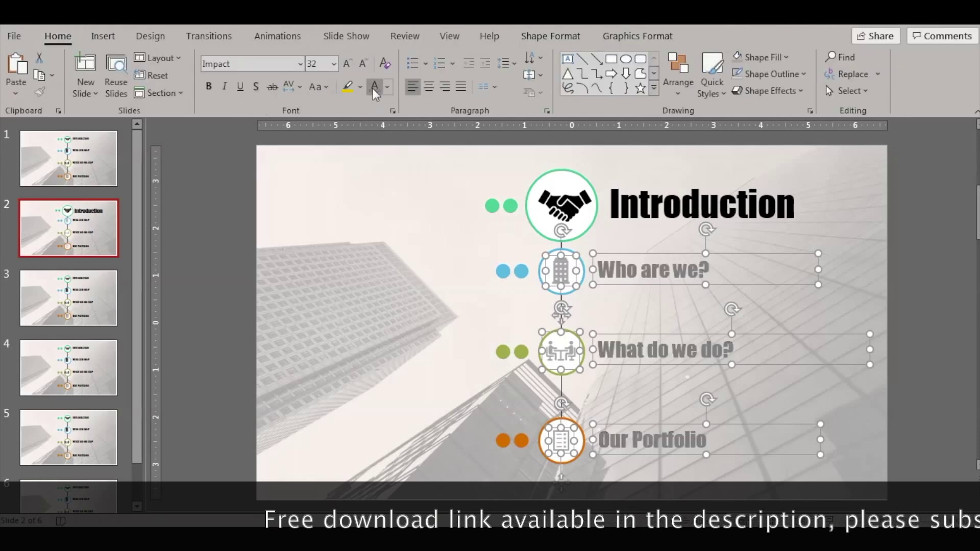
{"action": "left_click", "coordinate": [445, 286]}
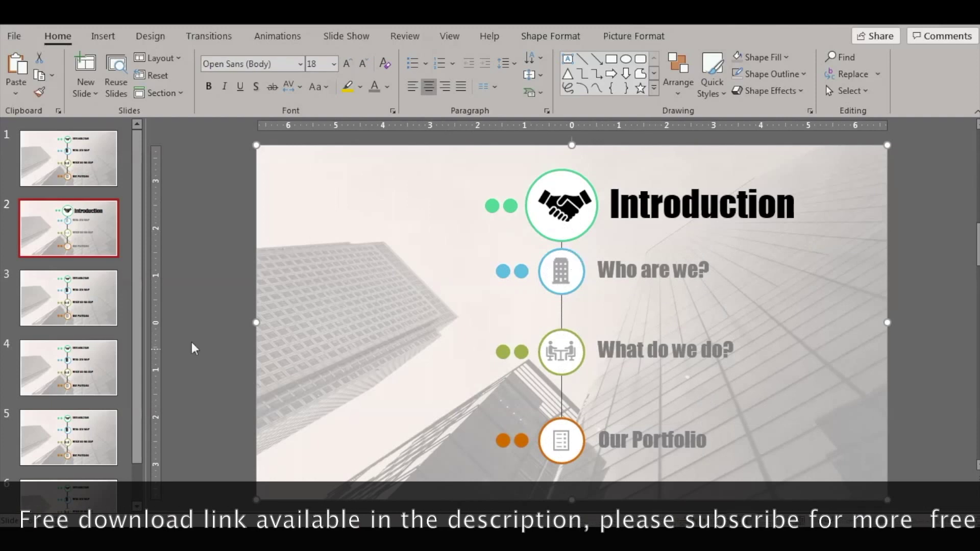
{"action": "left_click", "coordinate": [67, 299]}
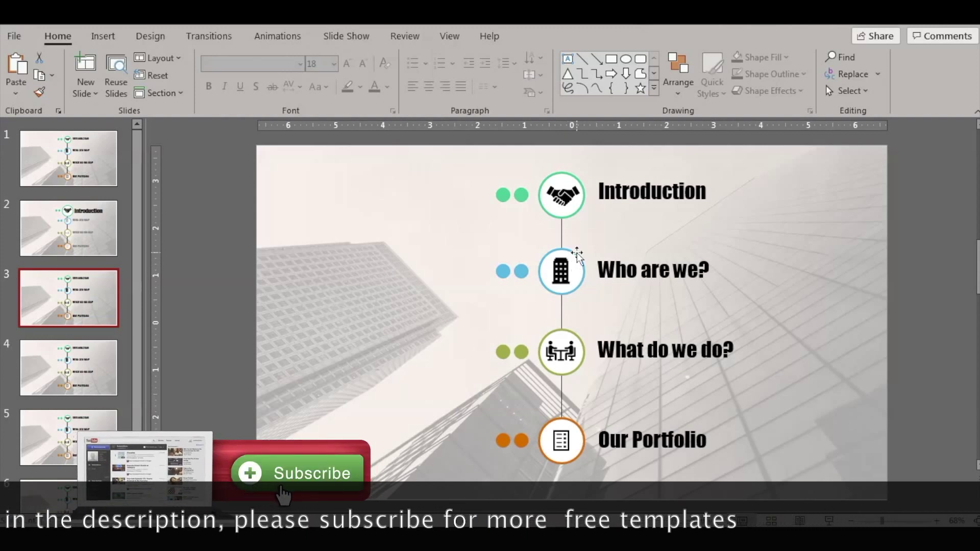
Set the Who are we? circle to 1.51 x 1.51 inches and drag it back onto the connector line.
{"action": "left_click", "coordinate": [577, 253]}
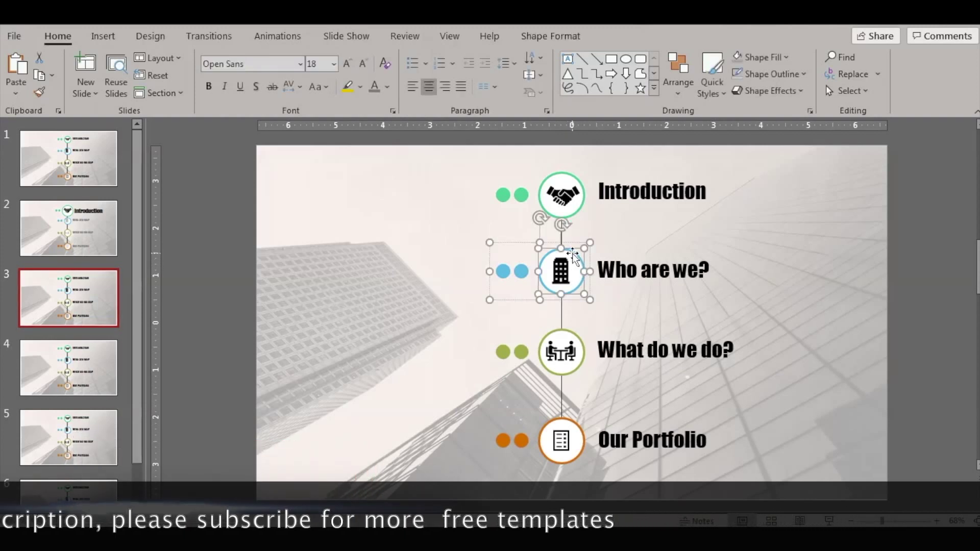
{"action": "left_click", "coordinate": [543, 38]}
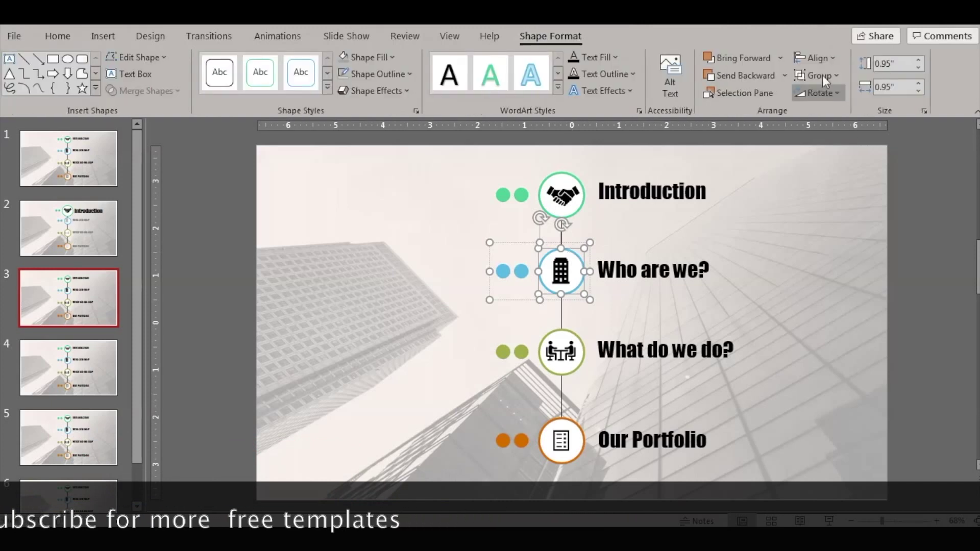
{"action": "left_click", "coordinate": [887, 63]}
{"action": "type", "text": "1.51"}
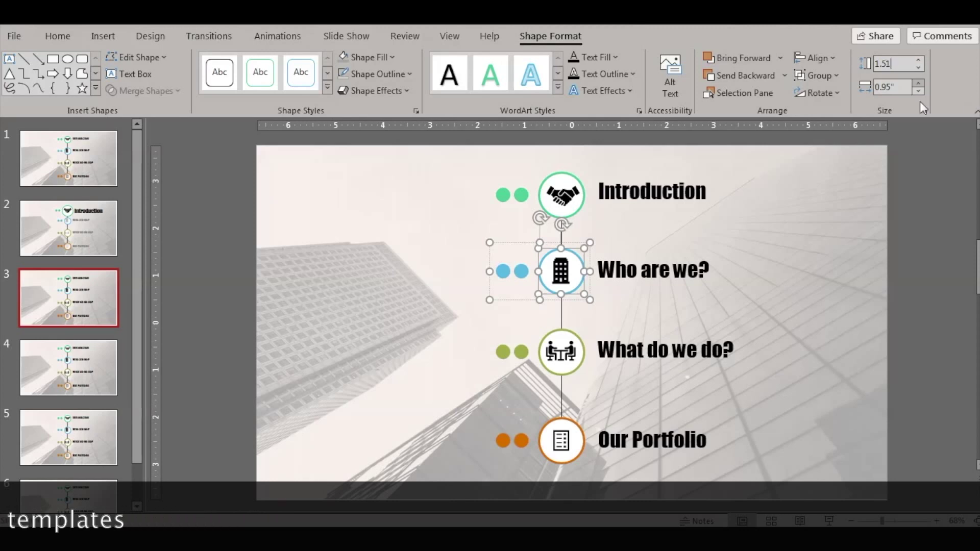
{"action": "left_click", "coordinate": [887, 87]}
{"action": "type", "text": "1.5"}
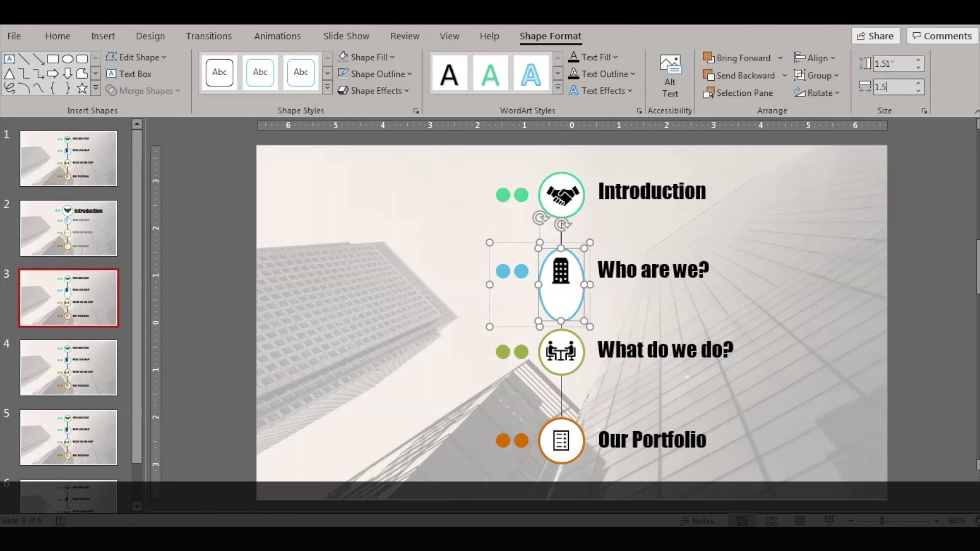
{"action": "type", "text": "1"}
{"action": "key", "text": "Return"}
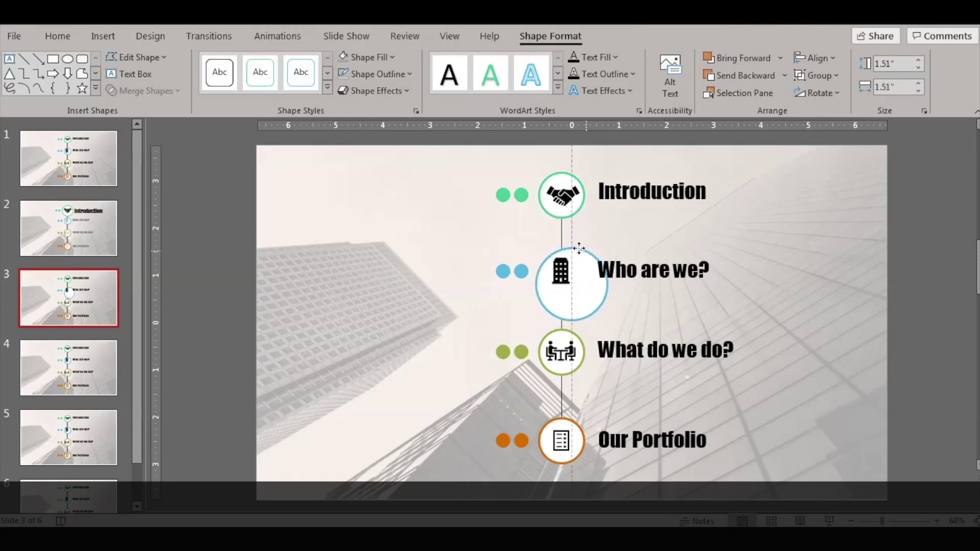
{"action": "mouse_move", "coordinate": [590, 256]}
{"action": "left_mouse_down"}
{"action": "mouse_move", "coordinate": [577, 243]}
{"action": "mouse_move", "coordinate": [580, 253]}
{"action": "left_mouse_up"}
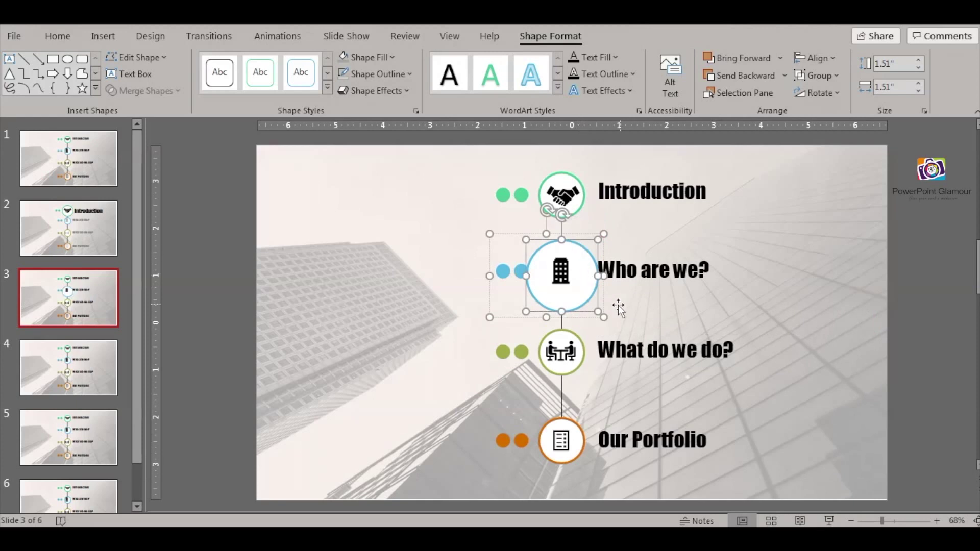
{"action": "left_click", "coordinate": [562, 274]}
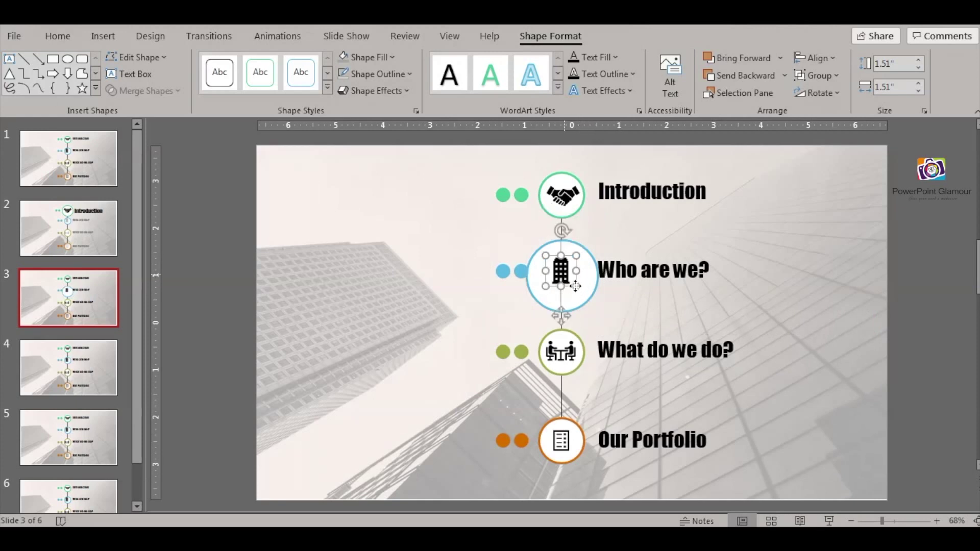
Enlarge the building icon and nudge the two blue dots further left.
{"action": "left_click_drag", "start_coordinate": [577, 284], "coordinate": [591, 300]}
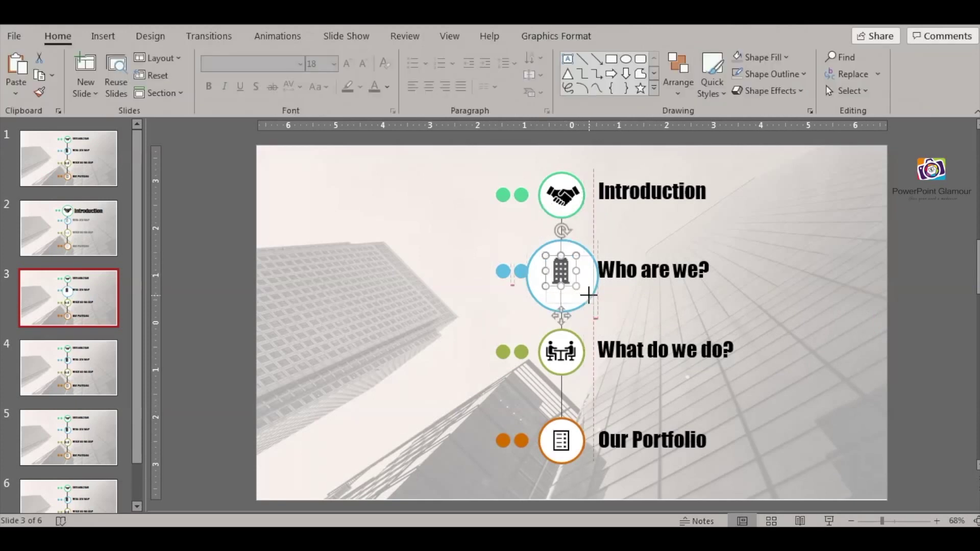
{"action": "left_click", "coordinate": [562, 274]}
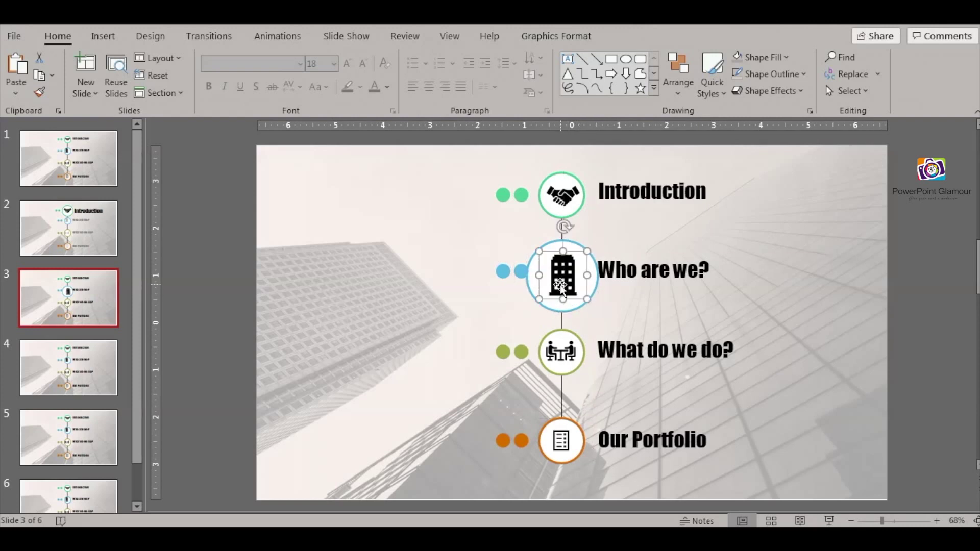
{"action": "left_click", "coordinate": [505, 273]}
{"action": "left_click", "coordinate": [522, 272]}
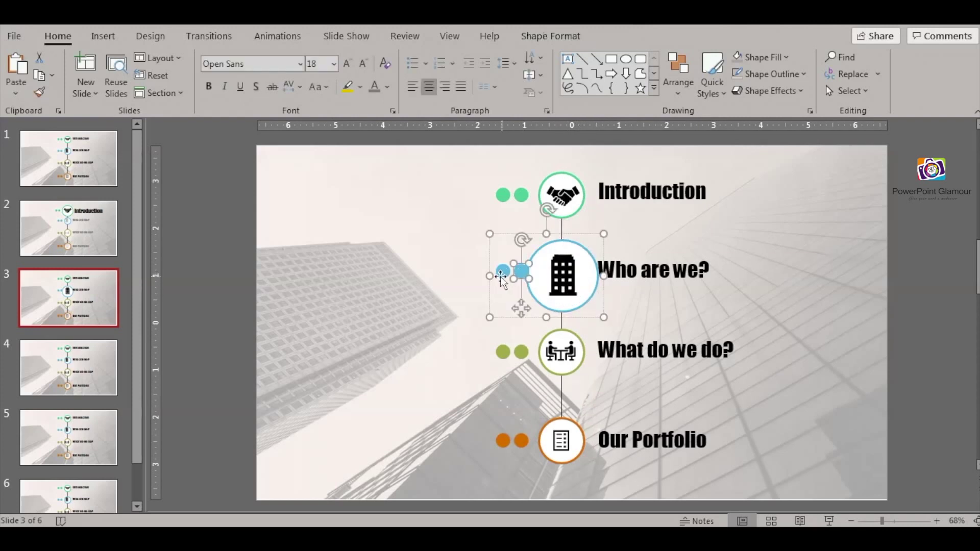
{"action": "left_click", "coordinate": [503, 274], "text": "shift"}
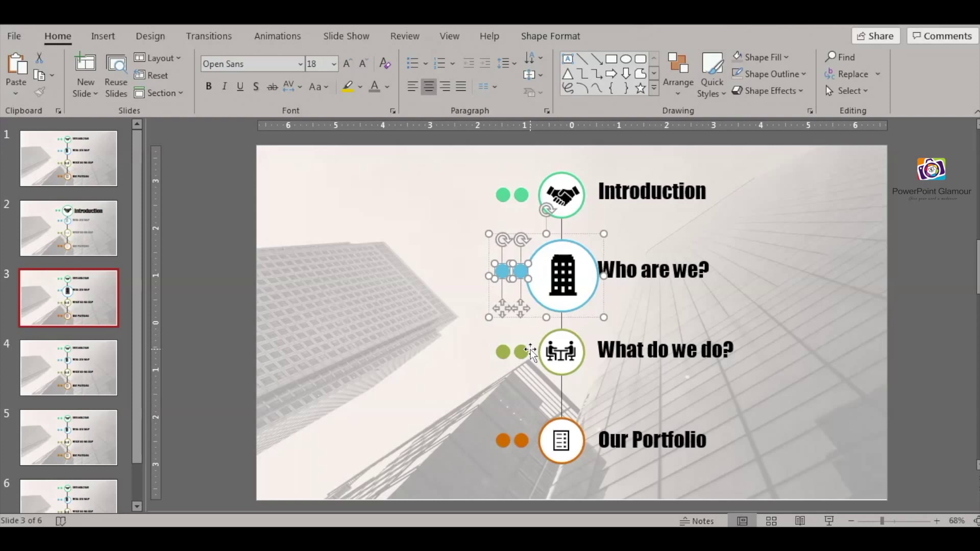
{"action": "key", "text": "Left"}
{"action": "key", "text": "Left"}
{"action": "key", "text": "Left"}
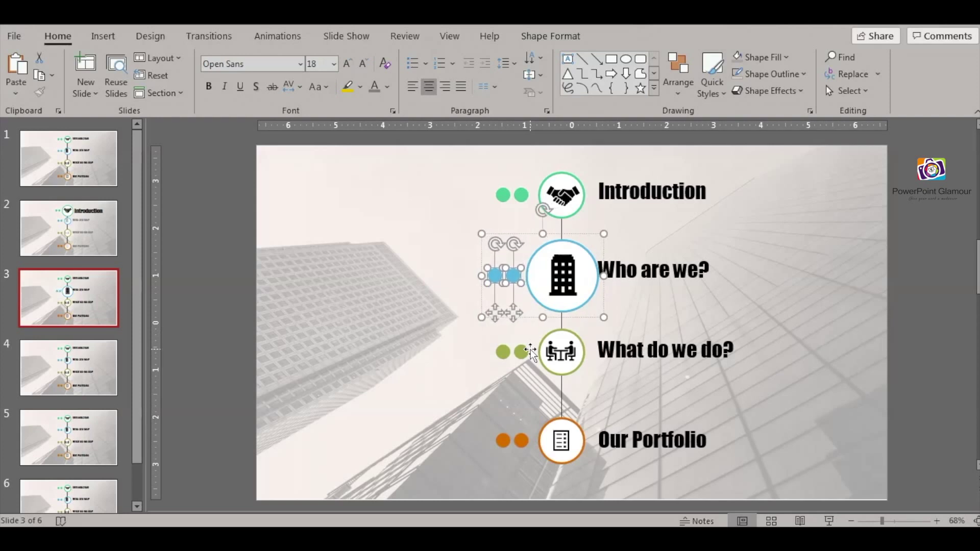
Set the Who are we? heading to size 55 and shift it slightly right.
{"action": "left_click", "coordinate": [670, 269]}
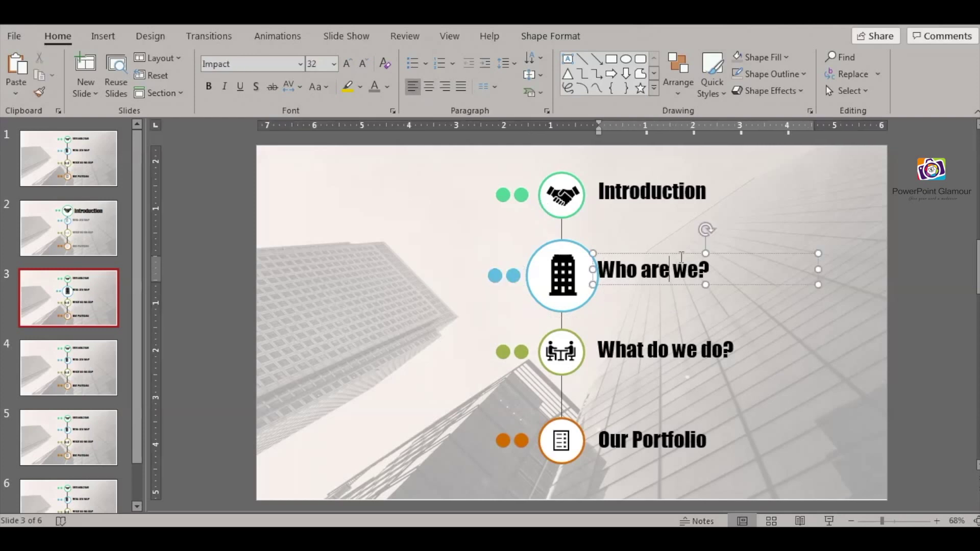
{"action": "left_click", "coordinate": [682, 253]}
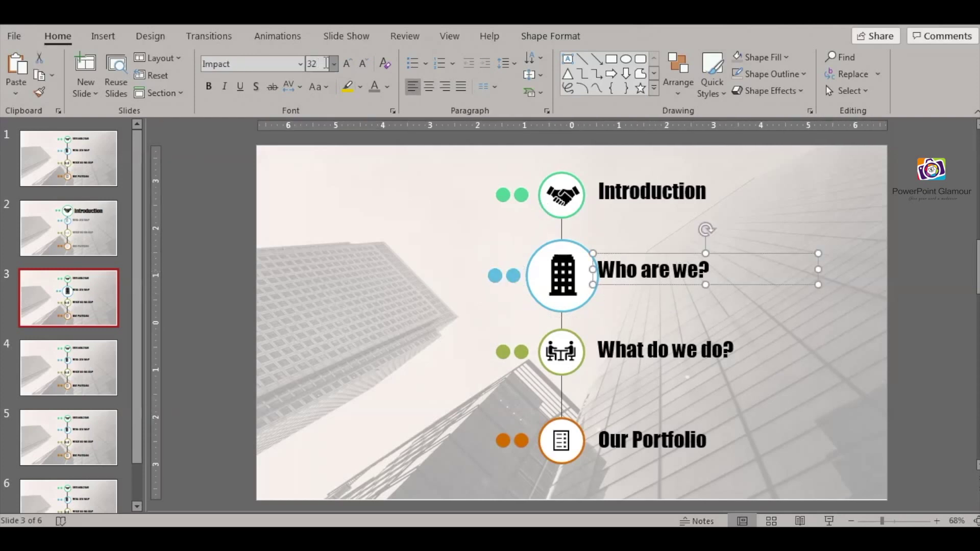
{"action": "left_click", "coordinate": [318, 64]}
{"action": "type", "text": "55"}
{"action": "key", "text": "Return"}
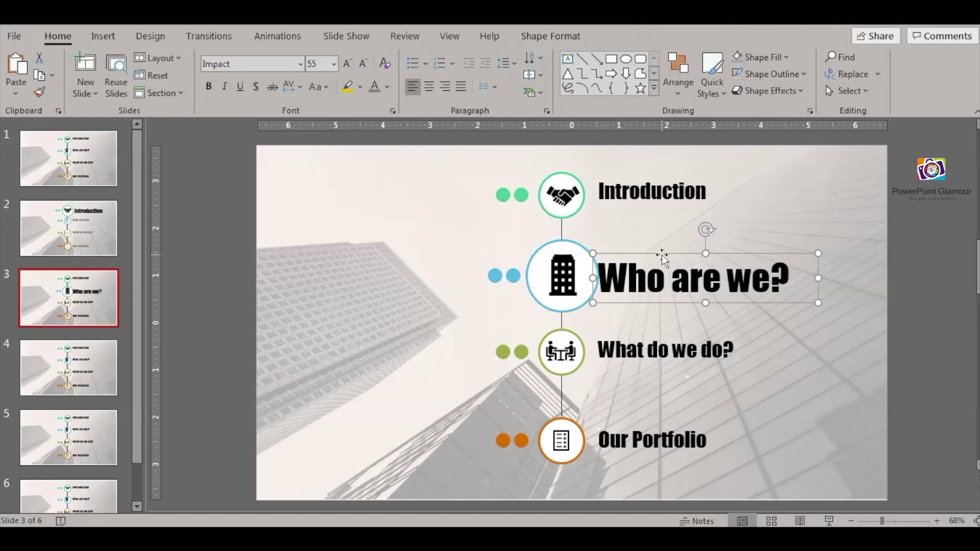
{"action": "left_click_drag", "start_coordinate": [662, 255], "coordinate": [675, 247]}
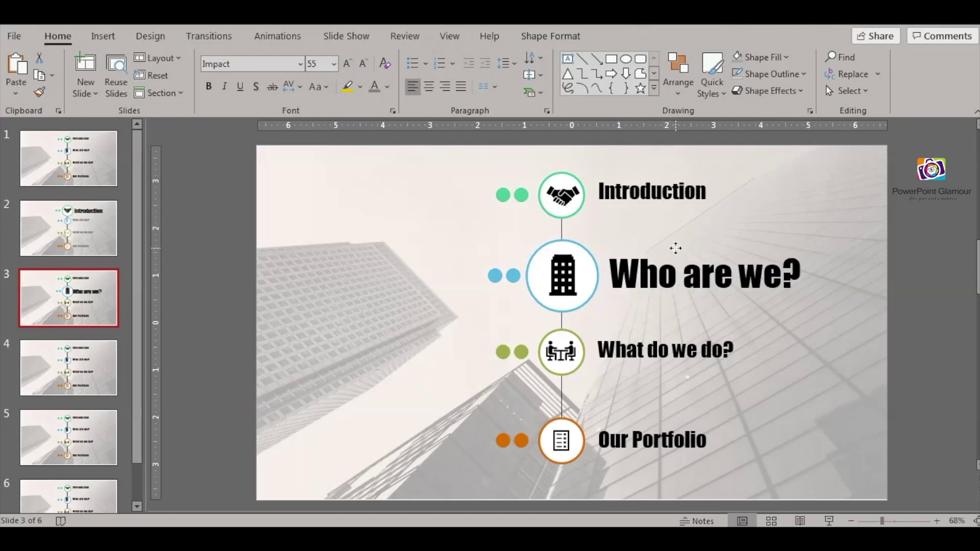
{"action": "left_click", "coordinate": [79, 240]}
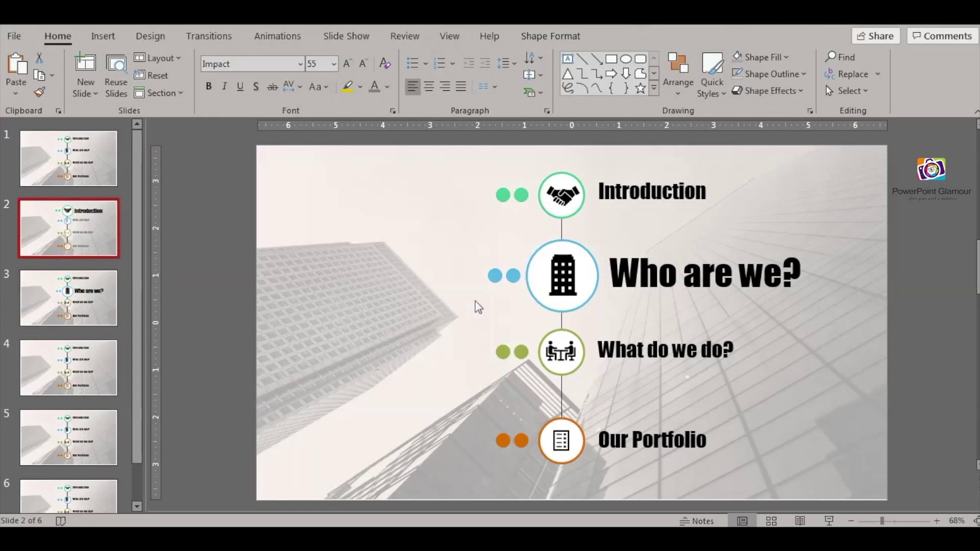
{"action": "left_click", "coordinate": [674, 205]}
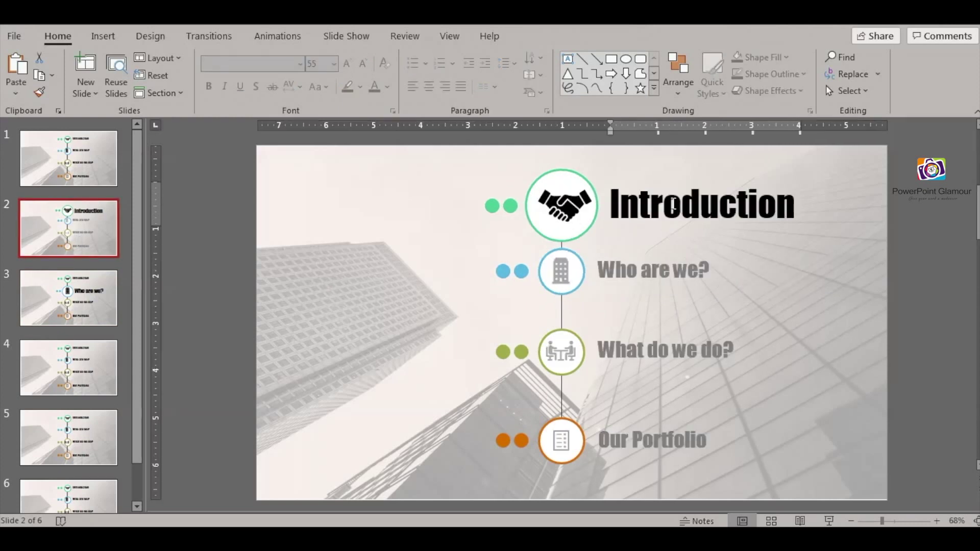
{"action": "left_click", "coordinate": [82, 307]}
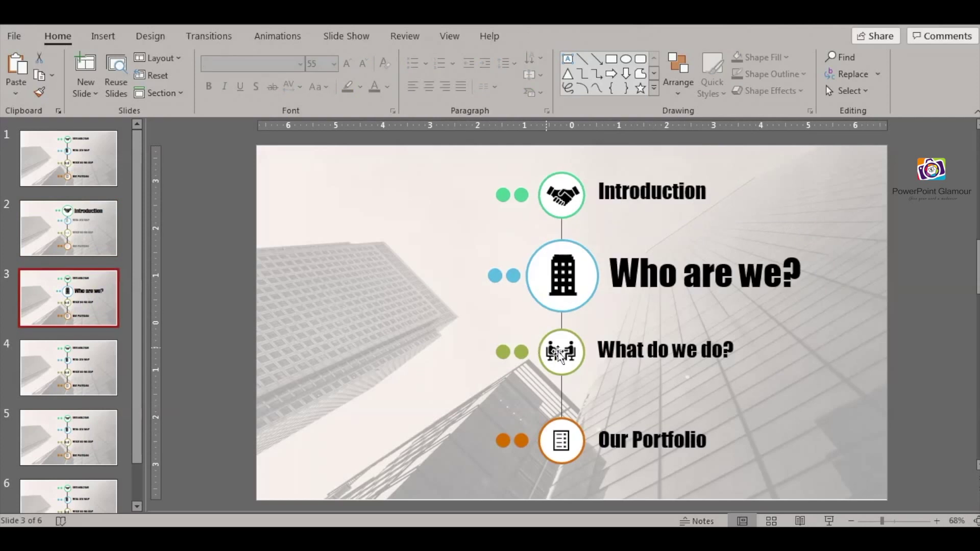
Select the Introduction, What do we do? and Our Portfolio items and turn their headings grey.
{"action": "left_click", "coordinate": [562, 195]}
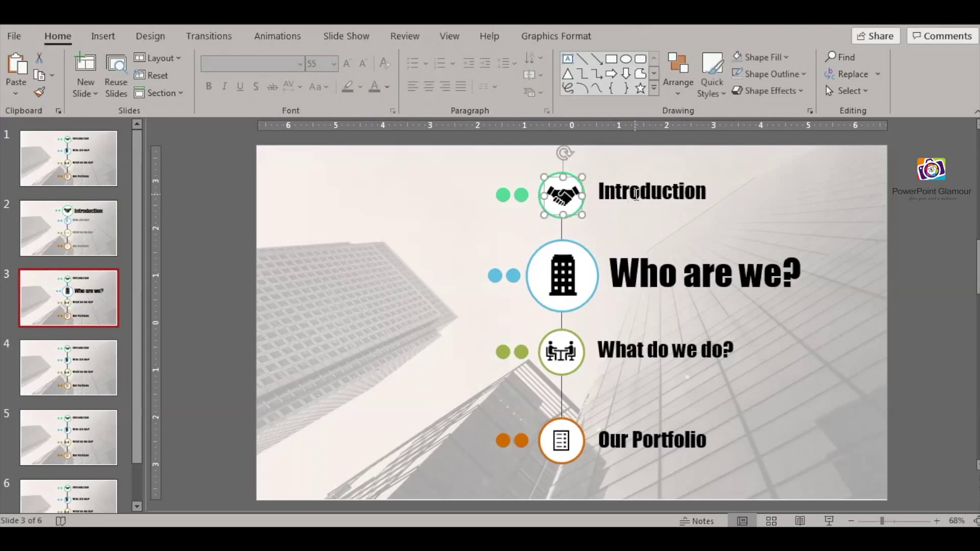
{"action": "left_click", "coordinate": [635, 193], "text": "shift"}
{"action": "left_click", "coordinate": [563, 352], "text": "shift"}
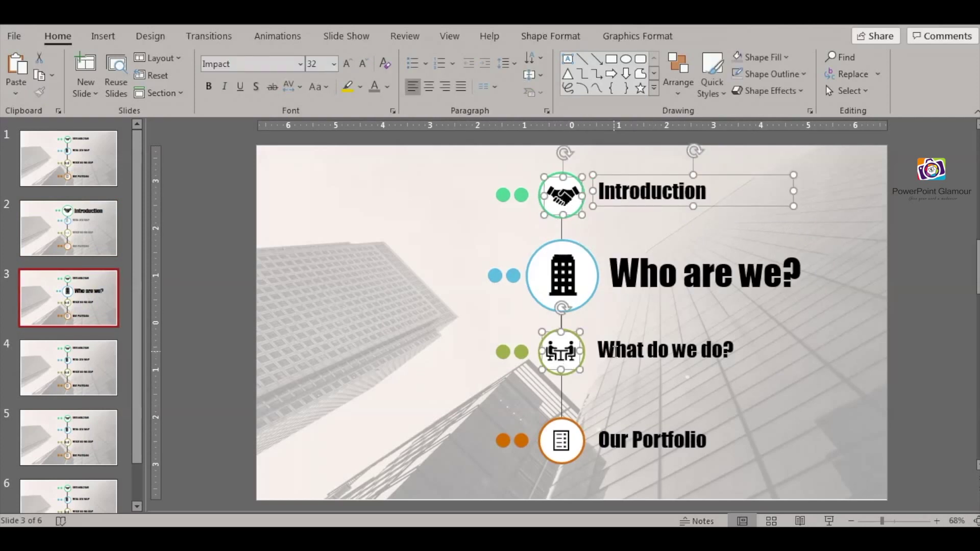
{"action": "left_click", "coordinate": [658, 350], "text": "shift"}
{"action": "left_click", "coordinate": [561, 441], "text": "shift"}
{"action": "left_click", "coordinate": [652, 440], "text": "shift"}
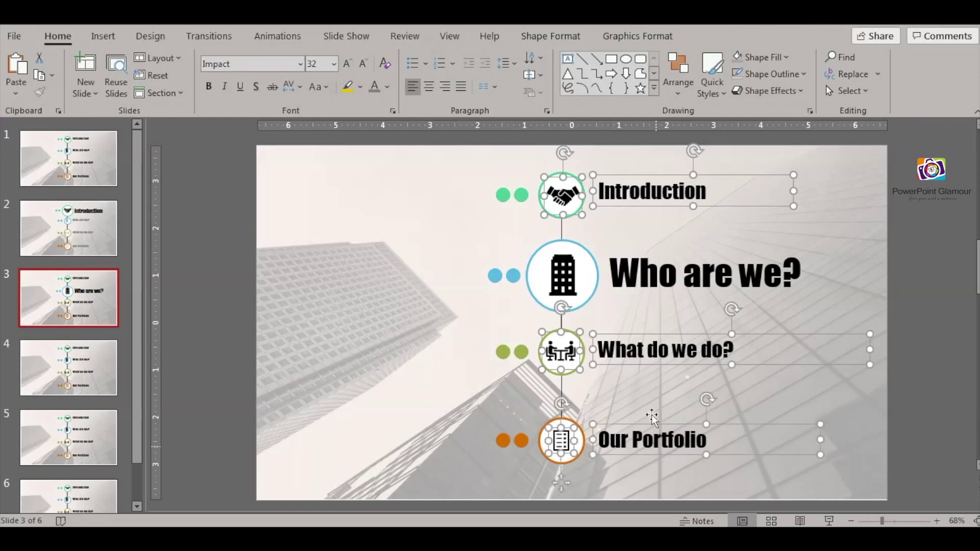
{"action": "left_click", "coordinate": [375, 87]}
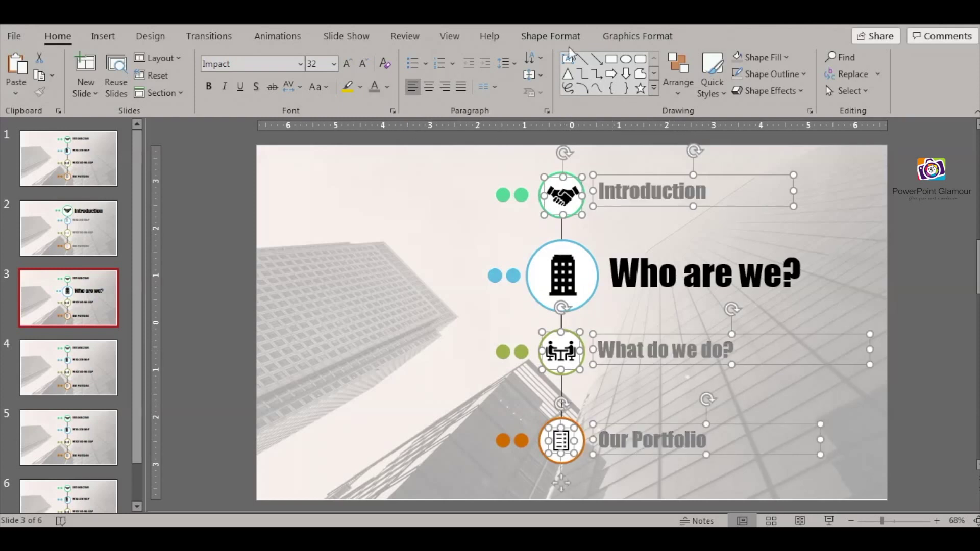
Fill the selected icons grey and switch to slide 4.
{"action": "left_click", "coordinate": [637, 36]}
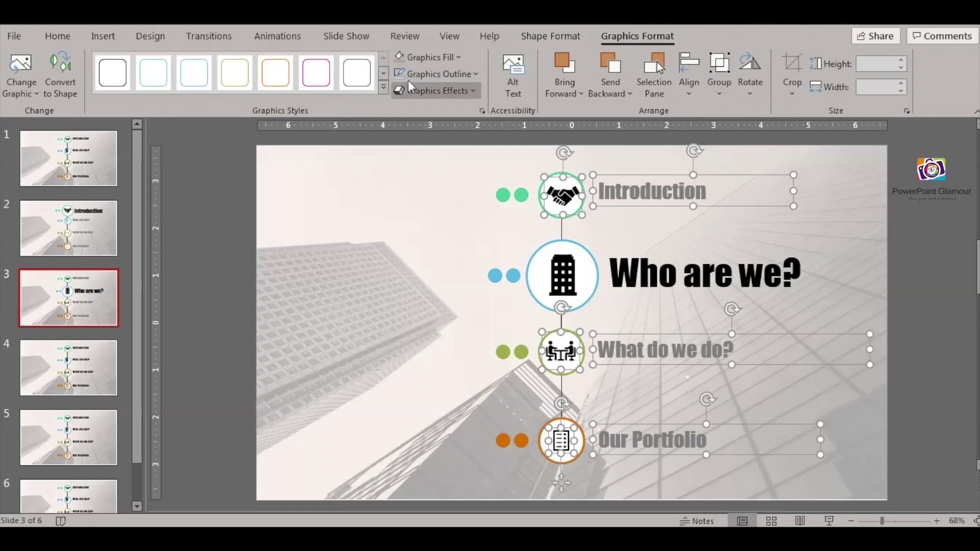
{"action": "left_click", "coordinate": [402, 57]}
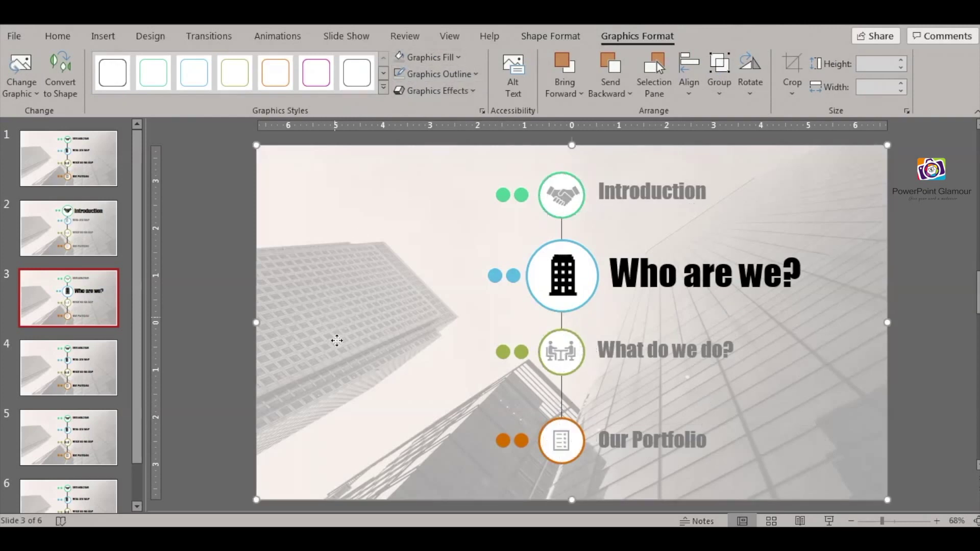
{"action": "left_click", "coordinate": [82, 370]}
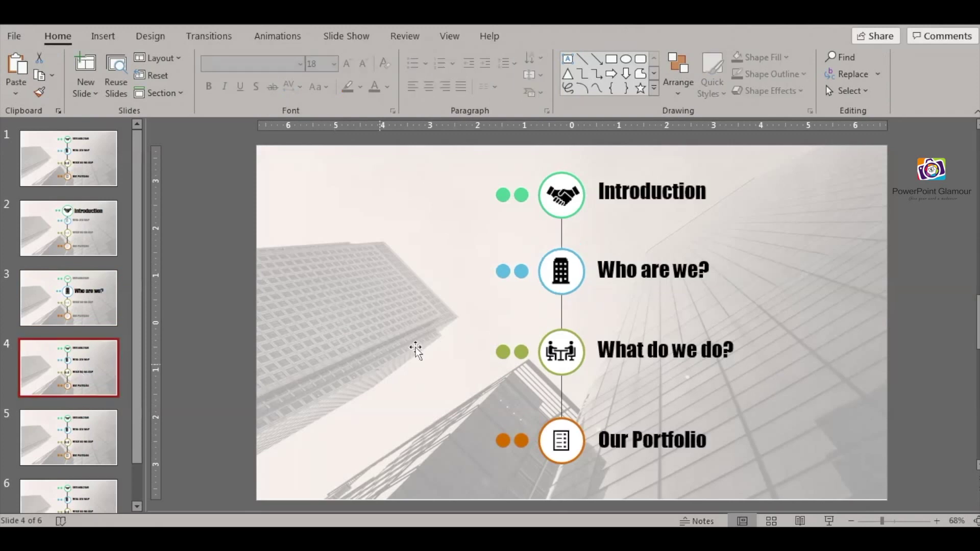
Resize the What do we do? circle to 1.51 inches and recentre it behind the icon.
{"action": "left_click", "coordinate": [571, 345]}
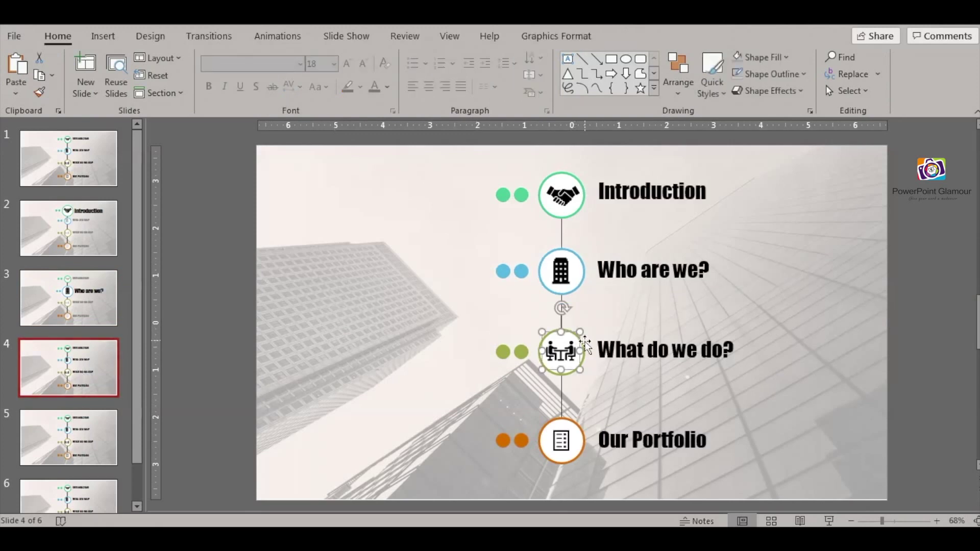
{"action": "left_click", "coordinate": [582, 354], "text": "shift"}
{"action": "left_click", "coordinate": [550, 36]}
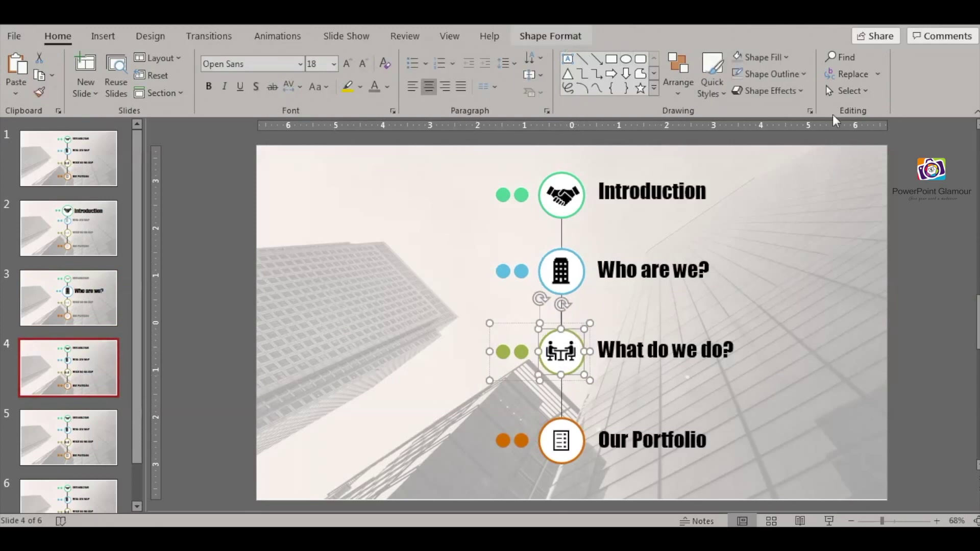
{"action": "left_click", "coordinate": [892, 63]}
{"action": "type", "text": "1.51"}
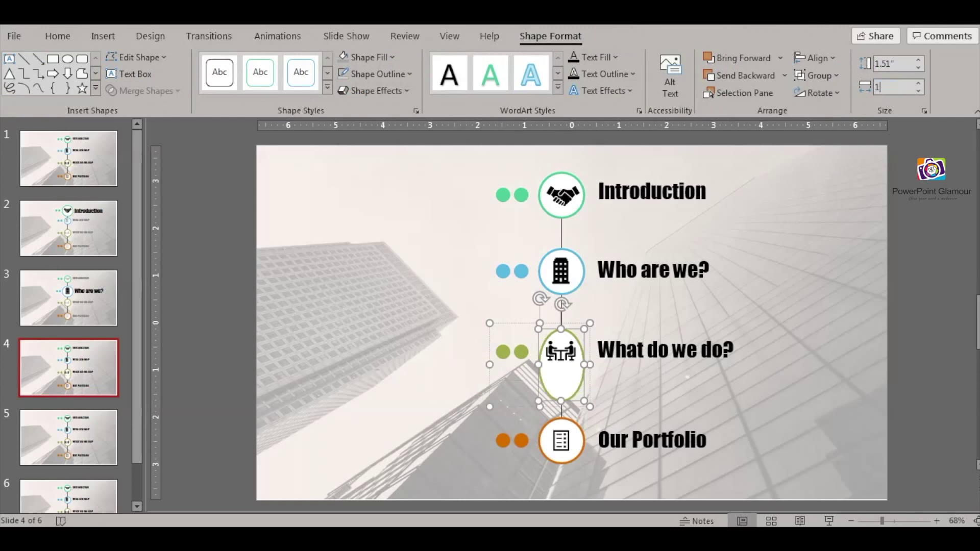
{"action": "key", "text": "Return"}
{"action": "left_click_drag", "start_coordinate": [588, 331], "coordinate": [576, 316]}
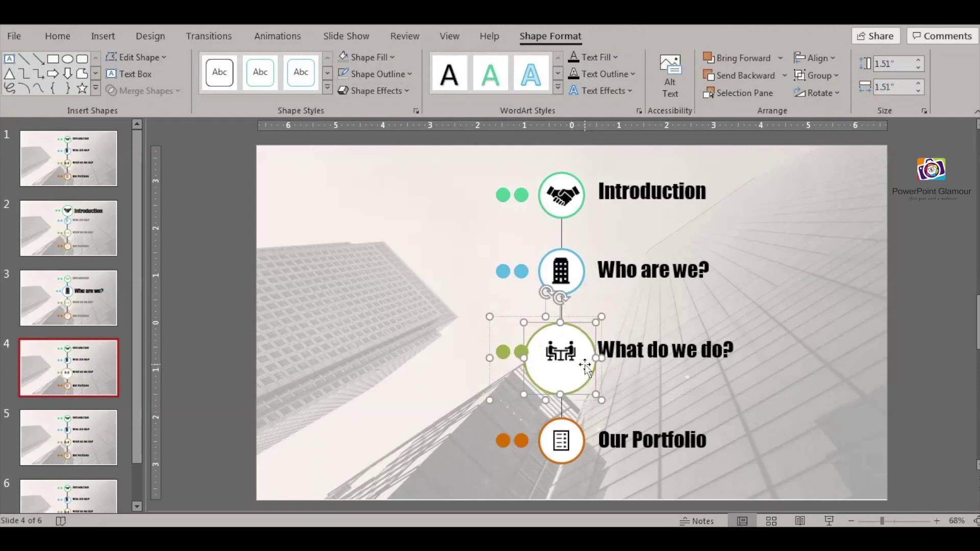
Move the green dots left, enlarge the icon, and set the heading to 55 pt.
{"action": "left_click", "coordinate": [511, 352]}
{"action": "left_click_drag", "start_coordinate": [512, 351], "coordinate": [502, 356]}
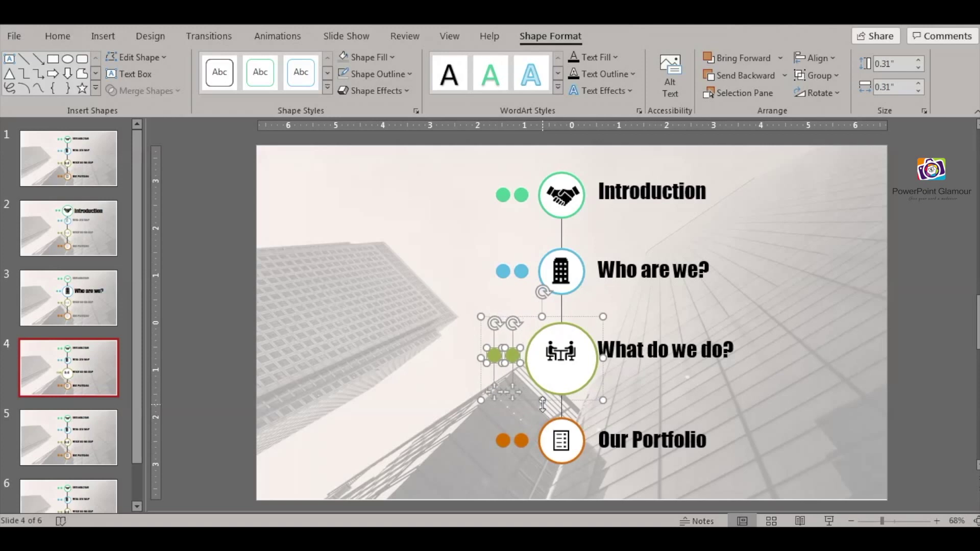
{"action": "left_click", "coordinate": [563, 351]}
{"action": "left_click_drag", "start_coordinate": [580, 368], "coordinate": [591, 379]}
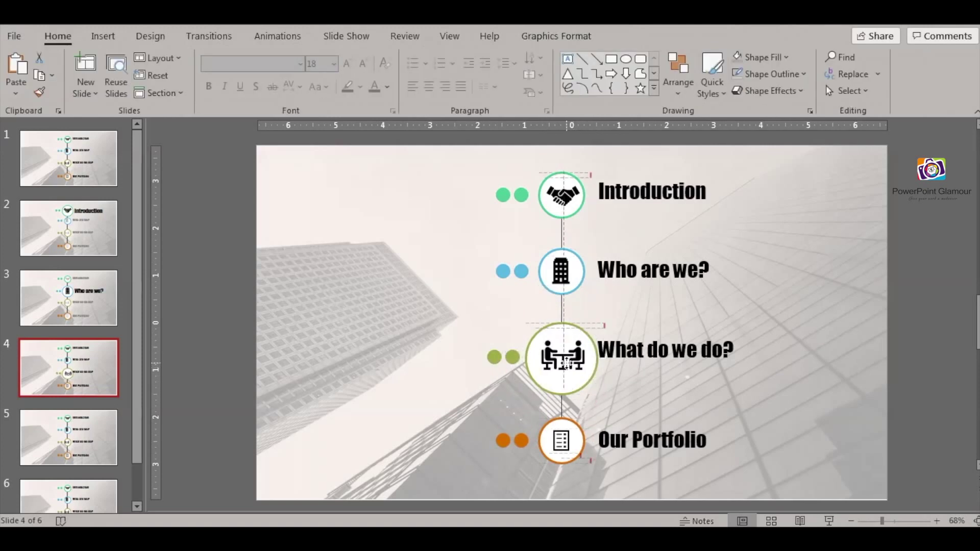
{"action": "left_click", "coordinate": [666, 350]}
{"action": "left_click", "coordinate": [316, 64]}
{"action": "type", "text": "55"}
{"action": "key", "text": "Return"}
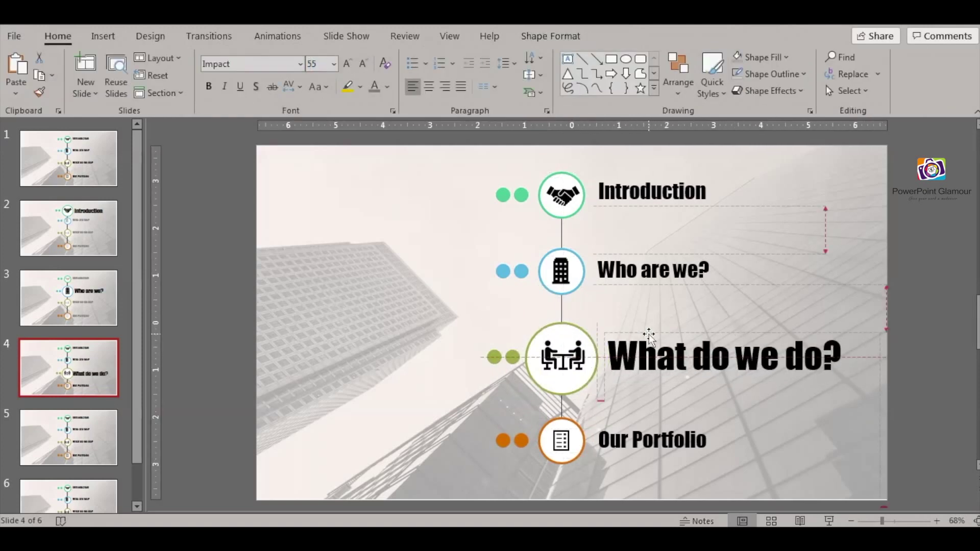
Select the Introduction, Who are we? and Our Portfolio icons and headings and recolour them grey.
{"action": "left_click", "coordinate": [655, 196]}
{"action": "left_click", "coordinate": [562, 271], "text": "shift"}
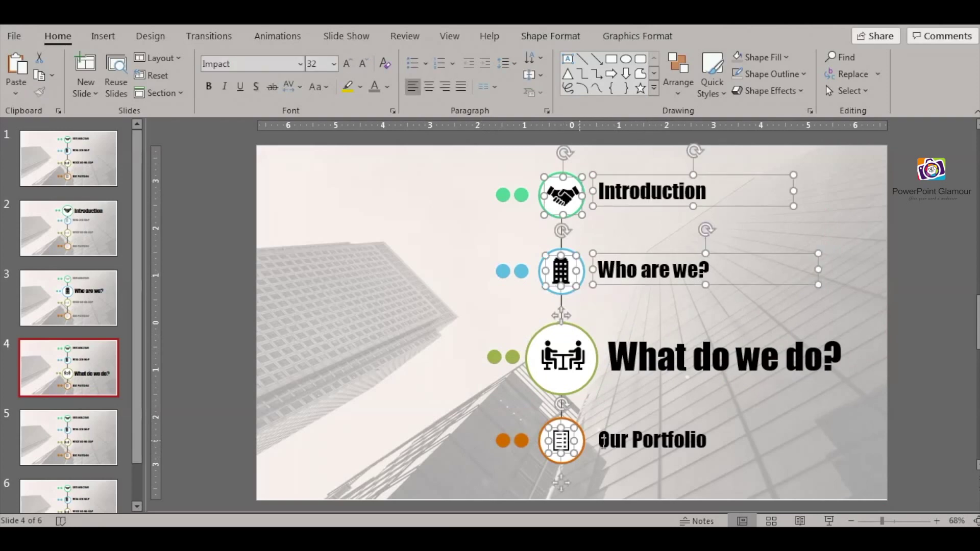
{"action": "left_click", "coordinate": [651, 270], "text": "shift"}
{"action": "left_click", "coordinate": [560, 440], "text": "shift"}
{"action": "left_click", "coordinate": [628, 440], "text": "shift"}
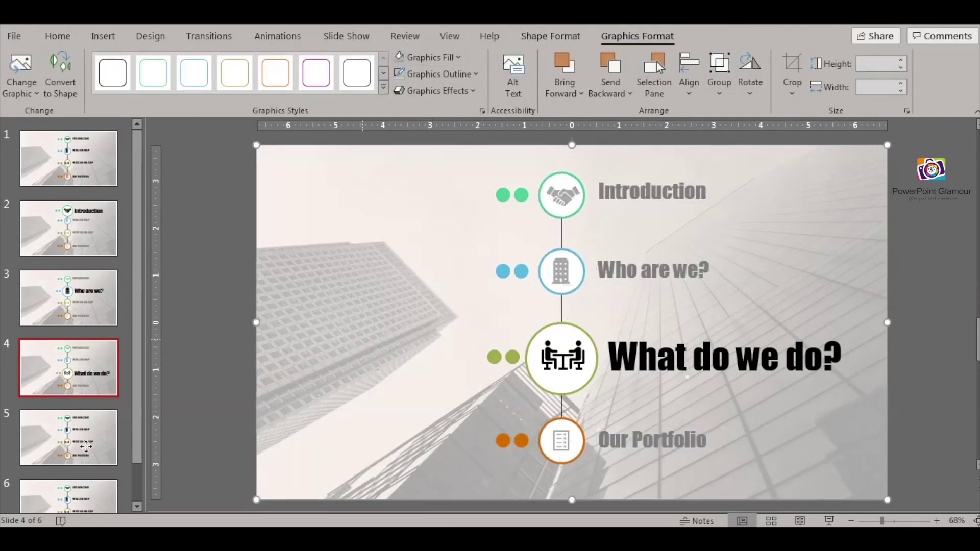